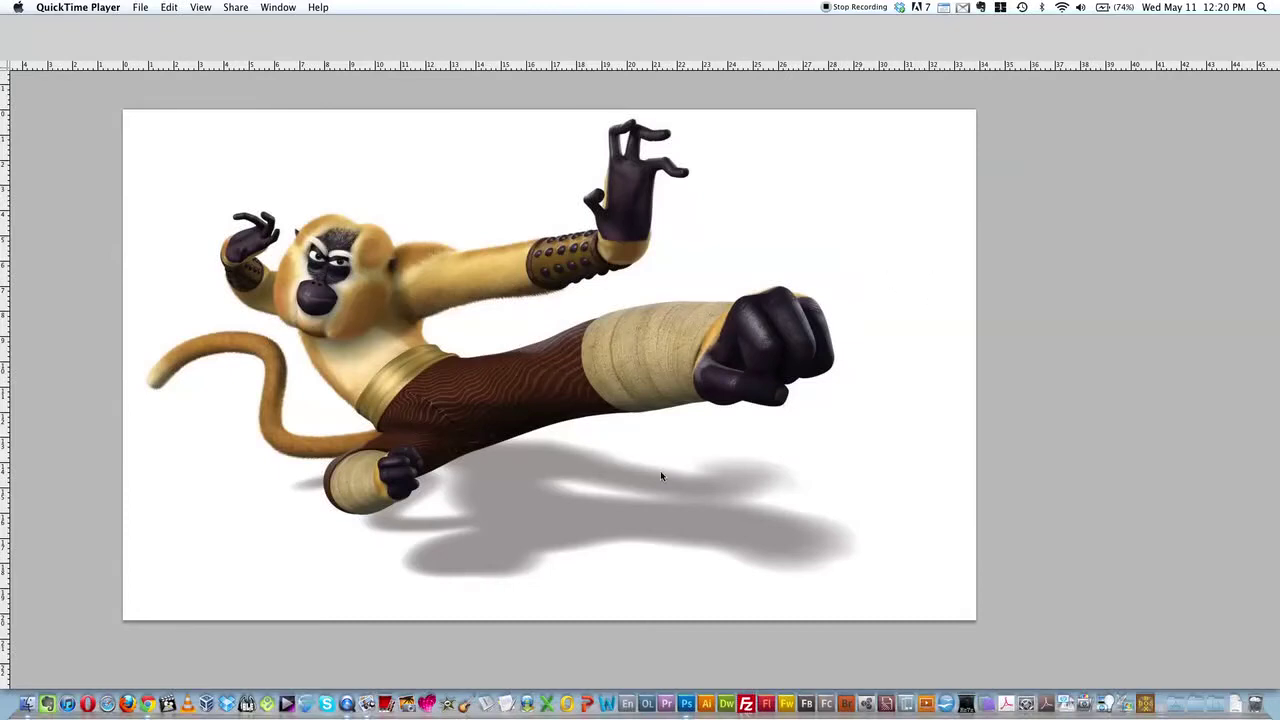
- Paint Quick Selection strokes over the white background and grey shadow around the monkey, excluding the figure
{"action": "left_click", "coordinate": [635, 480]}
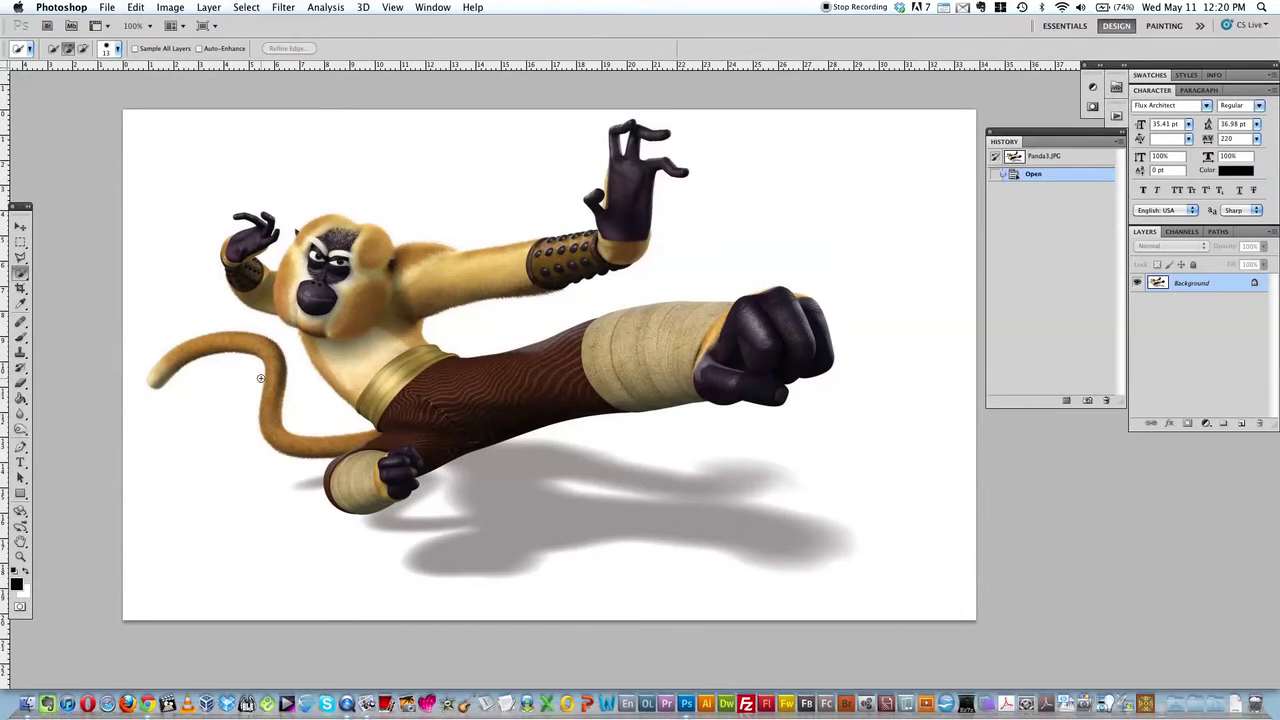
{"action": "mouse_move", "coordinate": [250, 378]}
{"action": "left_mouse_down"}
{"action": "mouse_move", "coordinate": [160, 434]}
{"action": "mouse_move", "coordinate": [145, 425]}
{"action": "left_mouse_up"}
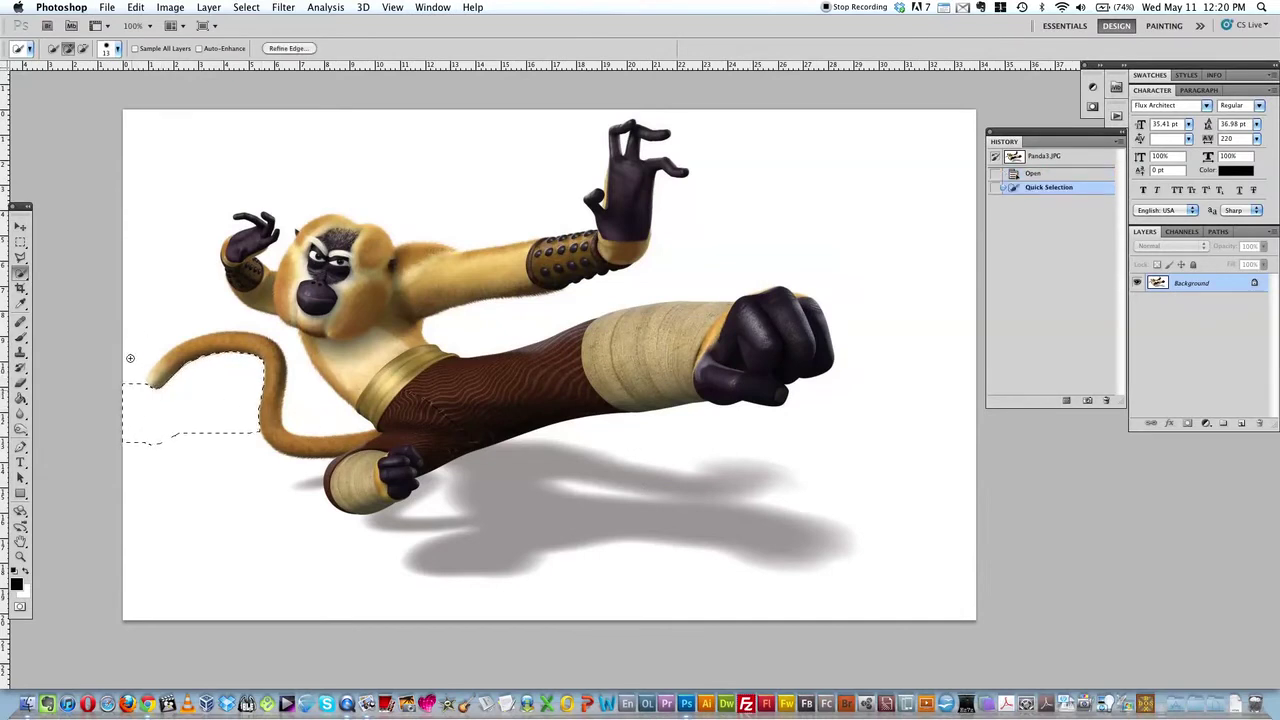
{"action": "left_click_drag", "start_coordinate": [206, 291], "coordinate": [252, 337]}
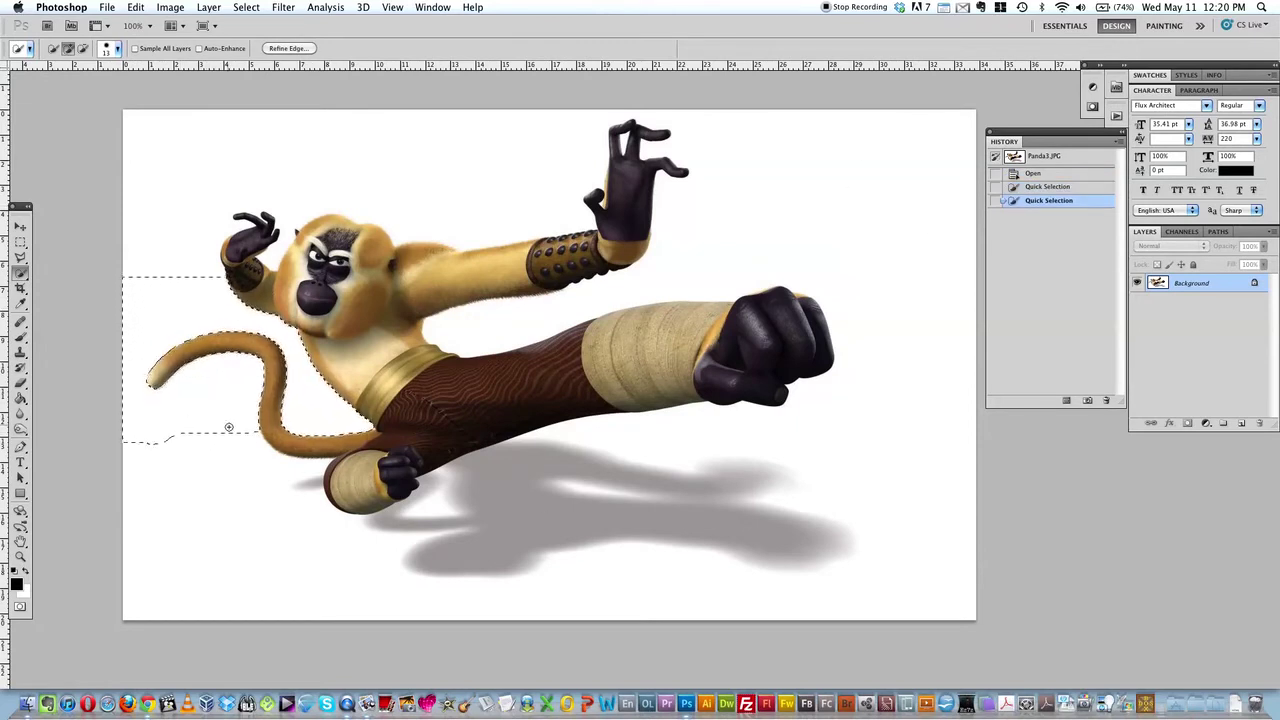
{"action": "mouse_move", "coordinate": [239, 452]}
{"action": "left_mouse_down"}
{"action": "mouse_move", "coordinate": [329, 554]}
{"action": "mouse_move", "coordinate": [449, 534]}
{"action": "mouse_move", "coordinate": [420, 560]}
{"action": "mouse_move", "coordinate": [561, 511]}
{"action": "mouse_move", "coordinate": [540, 460]}
{"action": "left_mouse_up"}
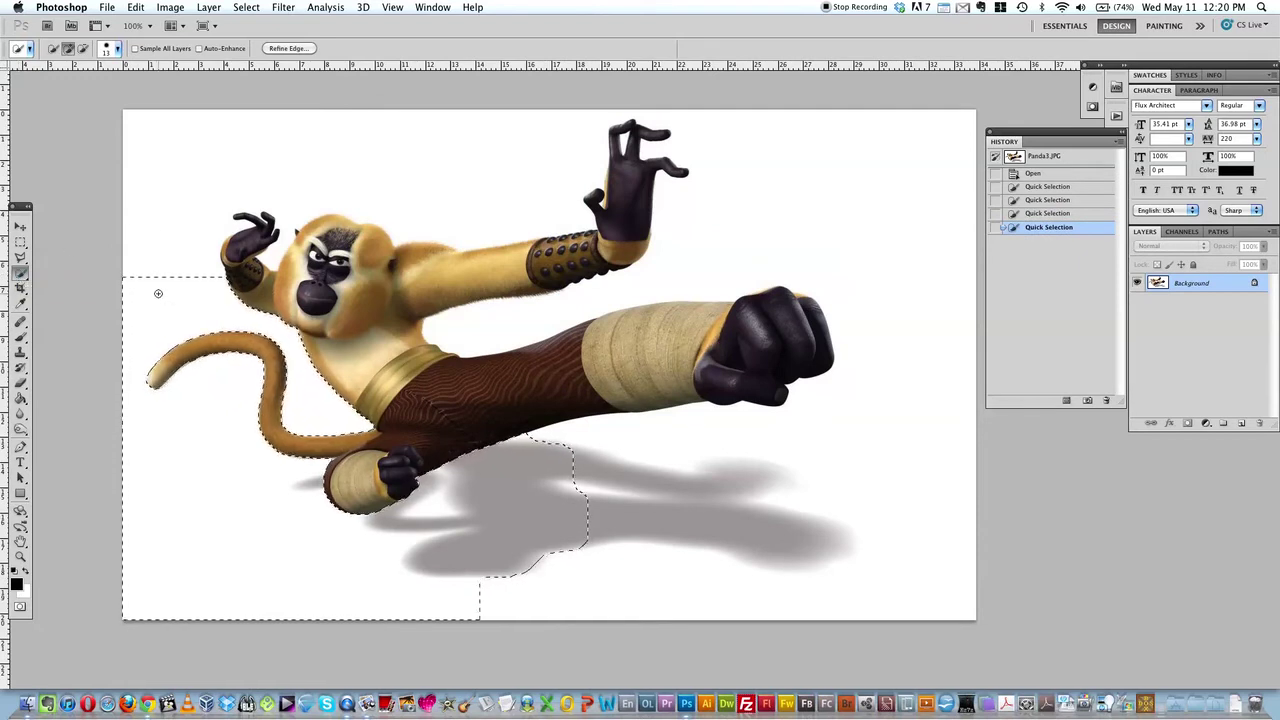
{"action": "mouse_move", "coordinate": [157, 243]}
{"action": "left_mouse_down"}
{"action": "mouse_move", "coordinate": [251, 163]}
{"action": "mouse_move", "coordinate": [470, 150]}
{"action": "left_mouse_up"}
{"action": "left_click_drag", "start_coordinate": [600, 135], "coordinate": [557, 177]}
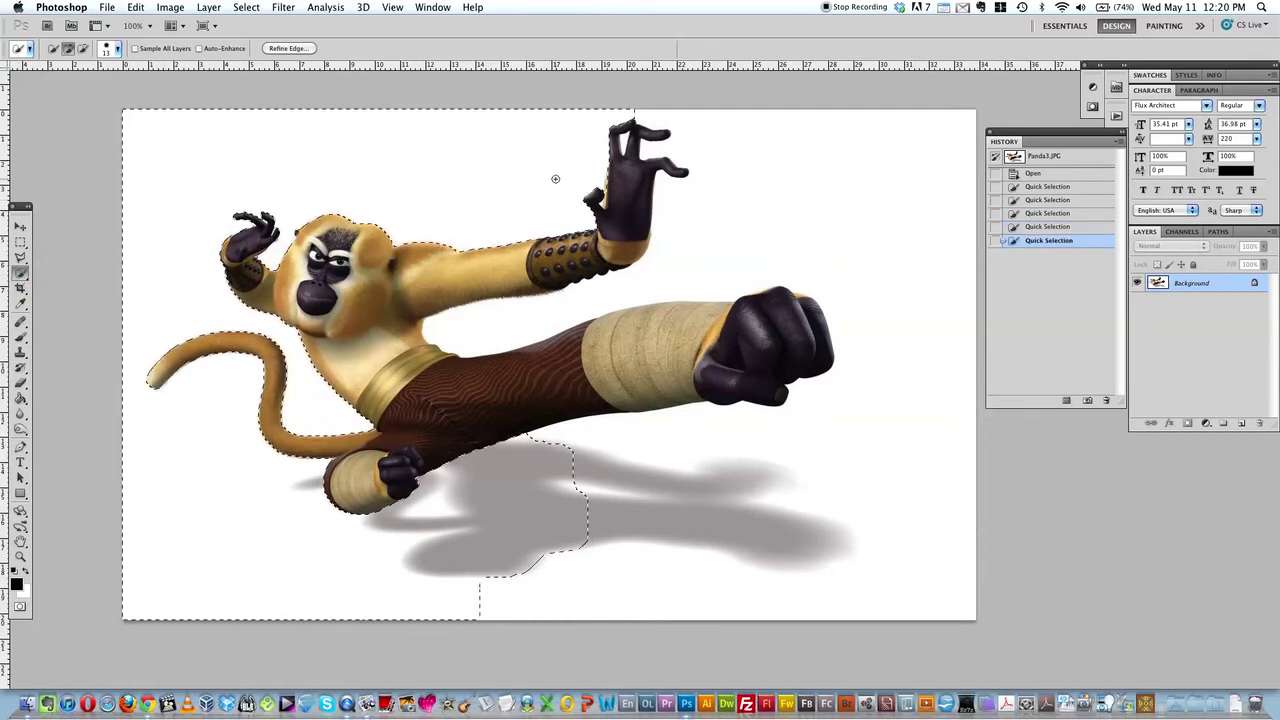
{"action": "left_click", "coordinate": [640, 145]}
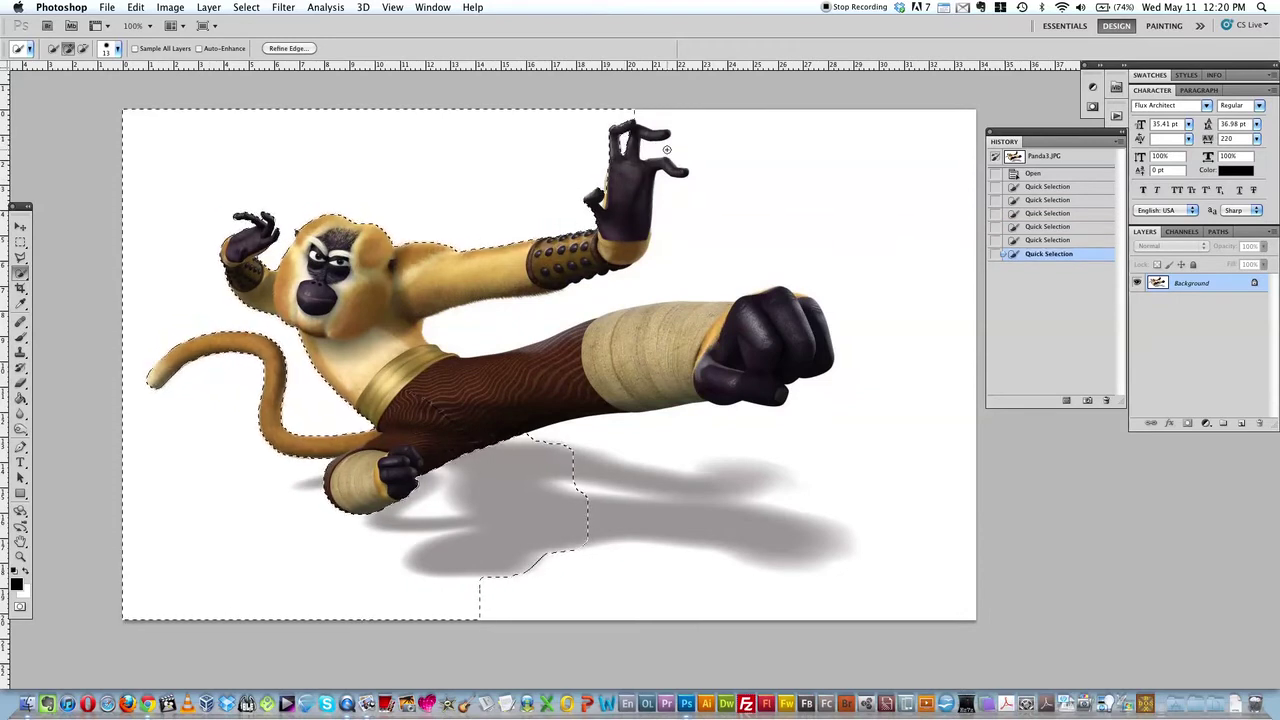
{"action": "mouse_move", "coordinate": [849, 363]}
{"action": "left_mouse_down"}
{"action": "mouse_move", "coordinate": [857, 434]}
{"action": "mouse_move", "coordinate": [760, 395]}
{"action": "left_mouse_up"}
{"action": "left_click_drag", "start_coordinate": [387, 410], "coordinate": [417, 393]}
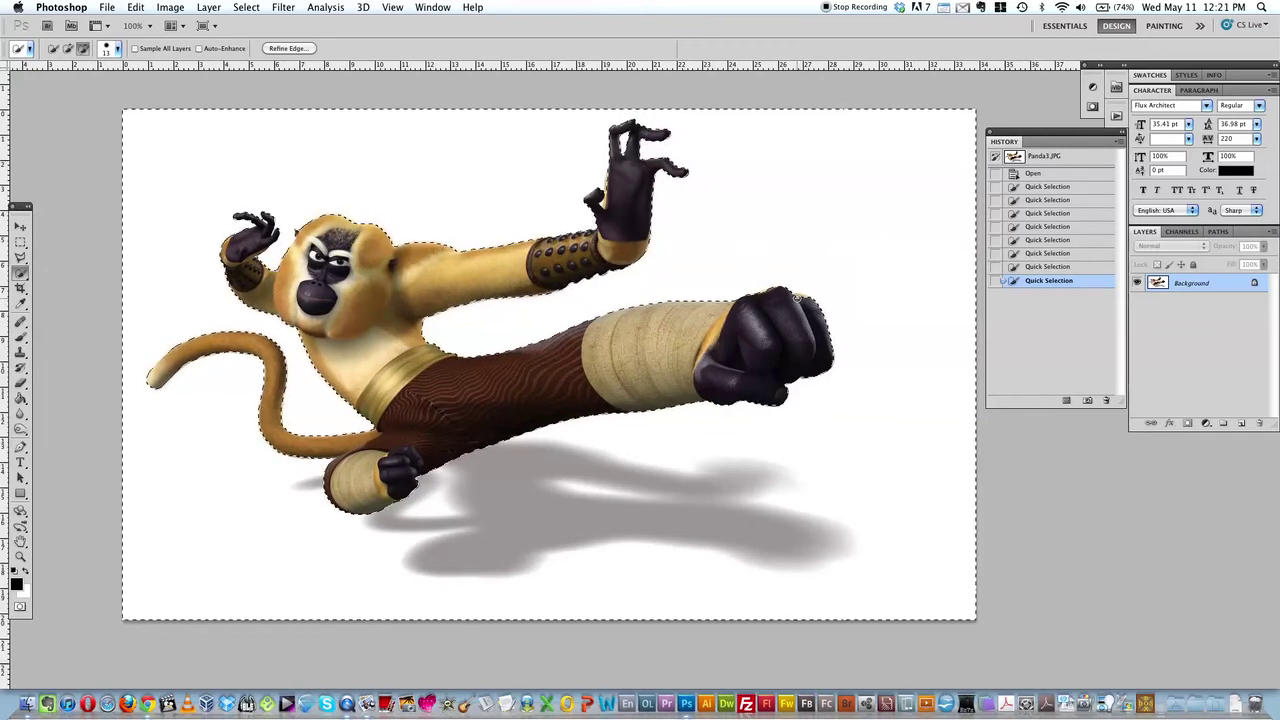
{"action": "left_click", "coordinate": [800, 298]}
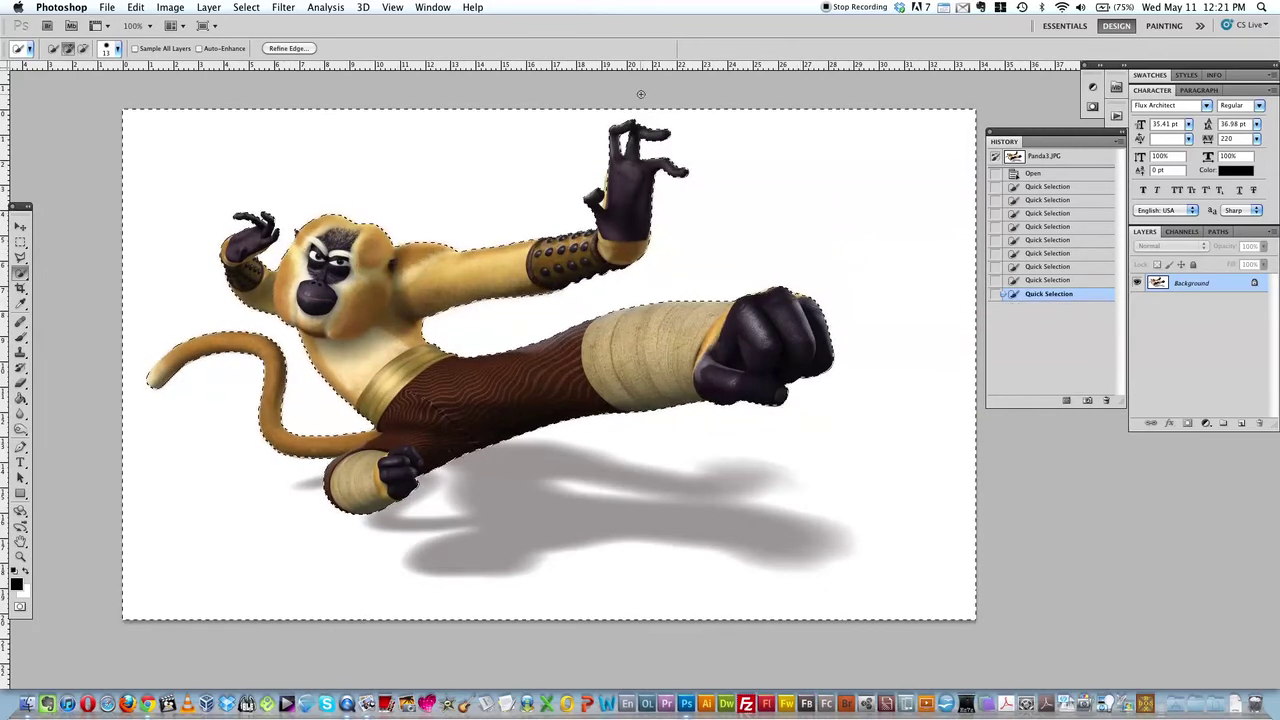
- Convert the locked Background into editable Layer 0
{"action": "left_click", "coordinate": [286, 48]}
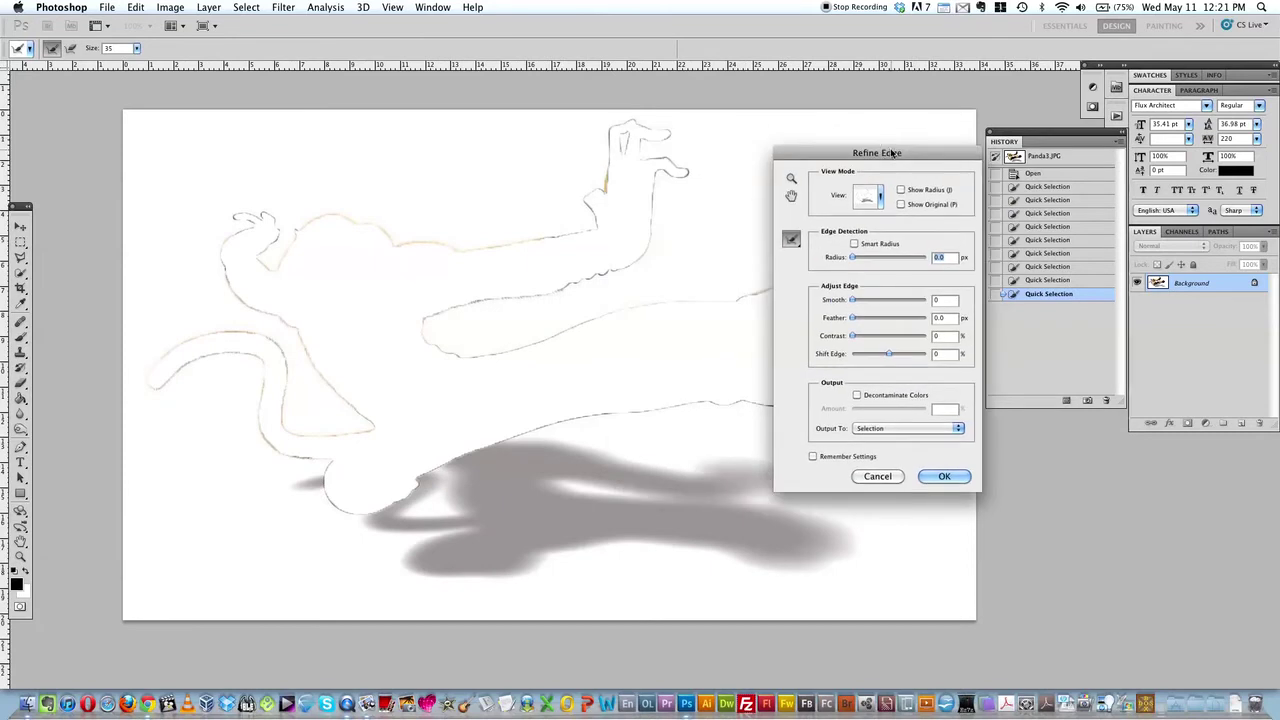
{"action": "left_click", "coordinate": [877, 476]}
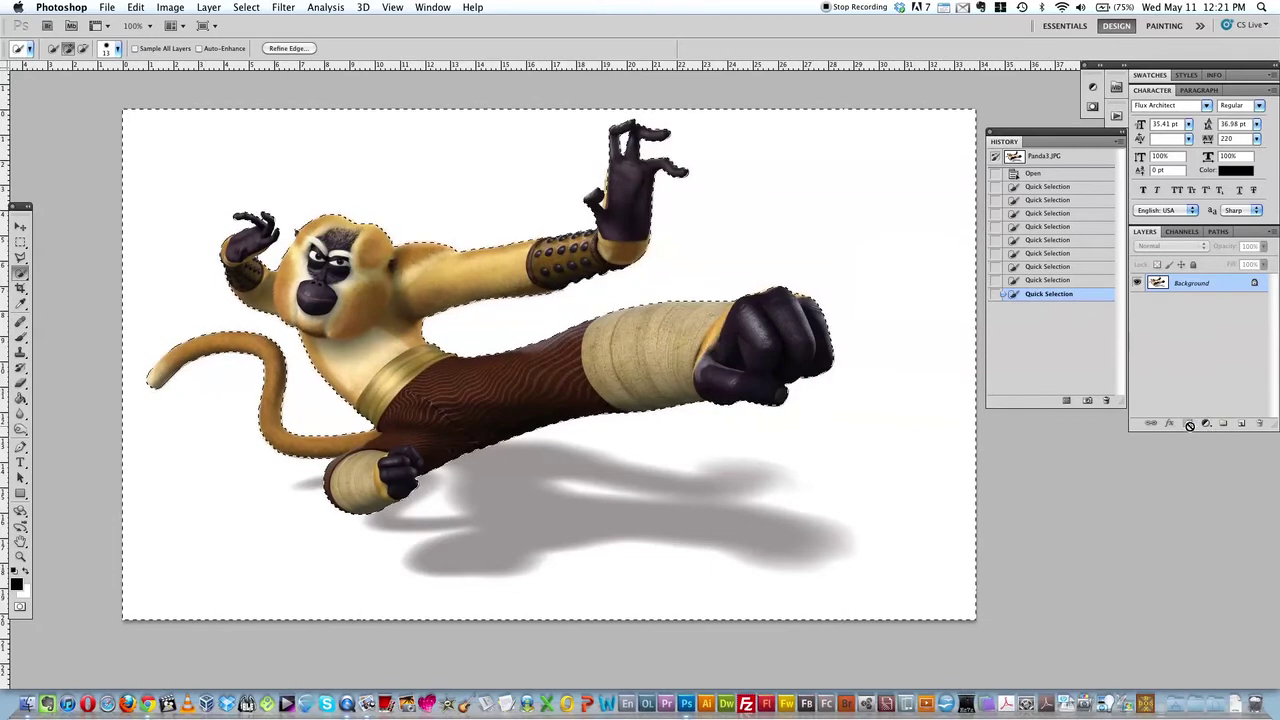
{"action": "double_click", "coordinate": [1195, 284]}
{"action": "left_click", "coordinate": [545, 245]}
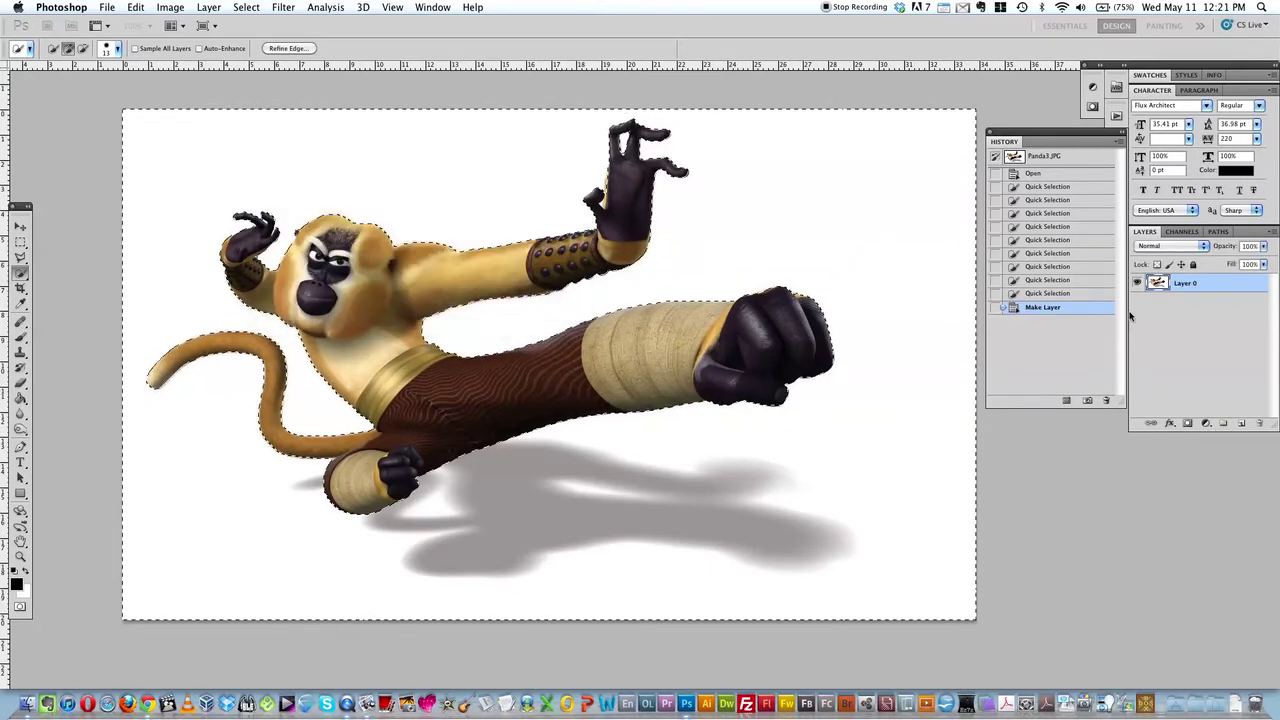
- Add a layer mask from the inverted selection so only the monkey stays visible
{"action": "left_click", "coordinate": [1188, 423], "text": "alt"}
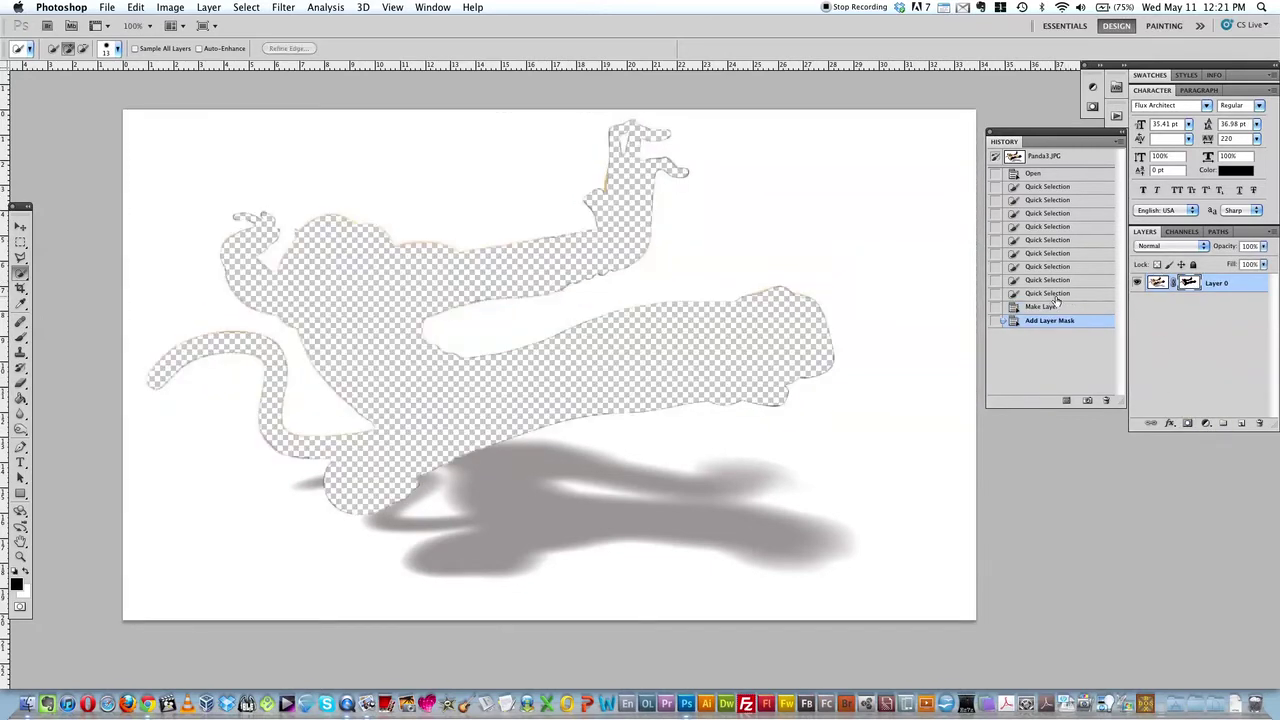
{"action": "left_click", "coordinate": [1106, 400]}
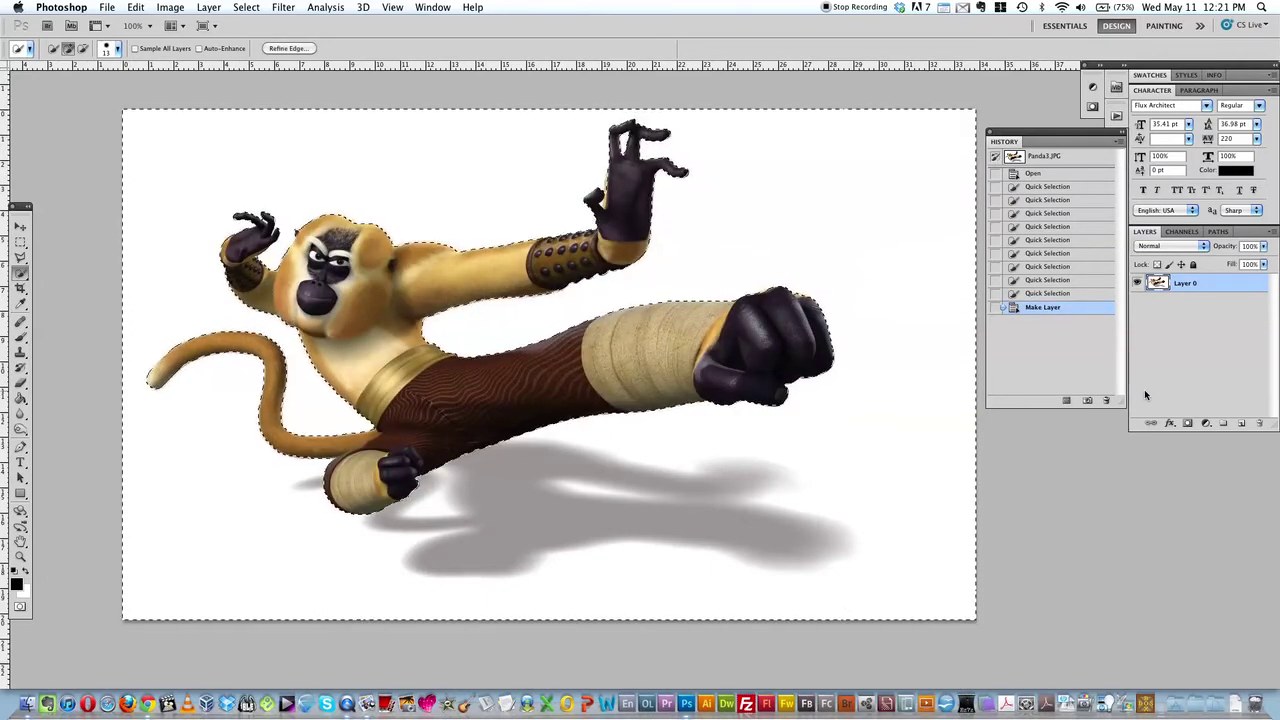
{"action": "key", "text": "super+shift+i"}
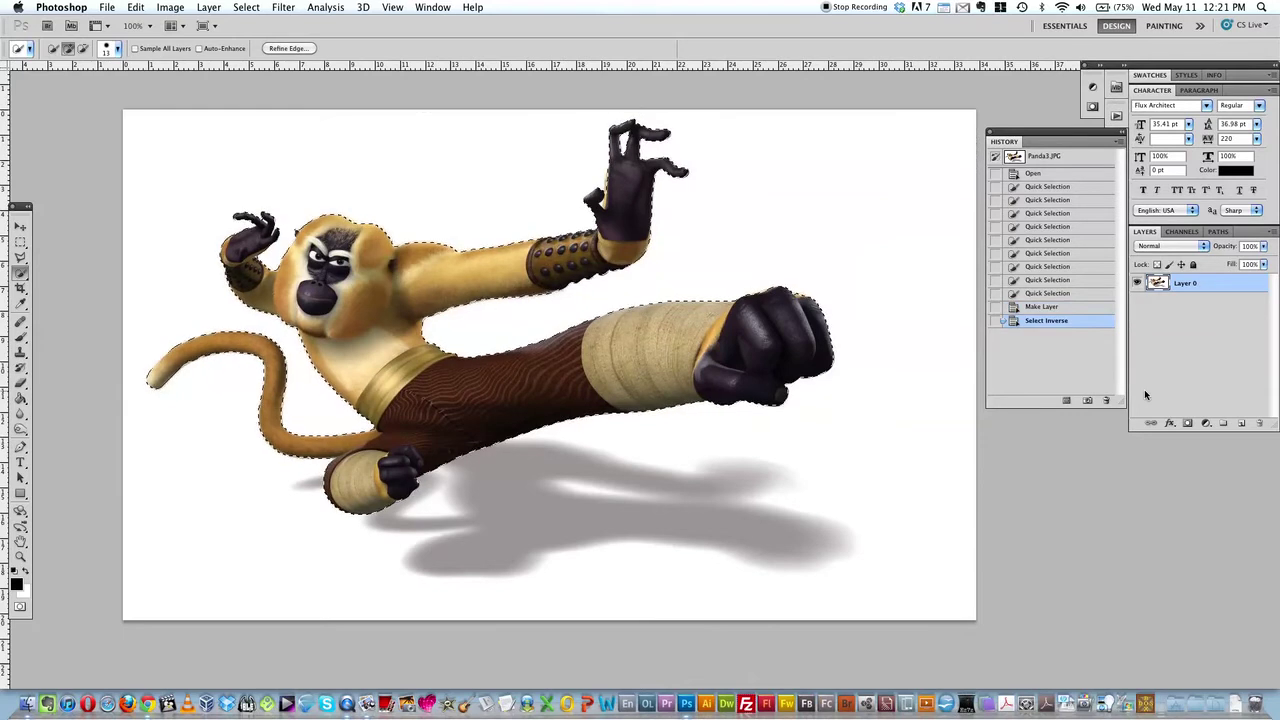
{"action": "left_click", "coordinate": [1187, 423]}
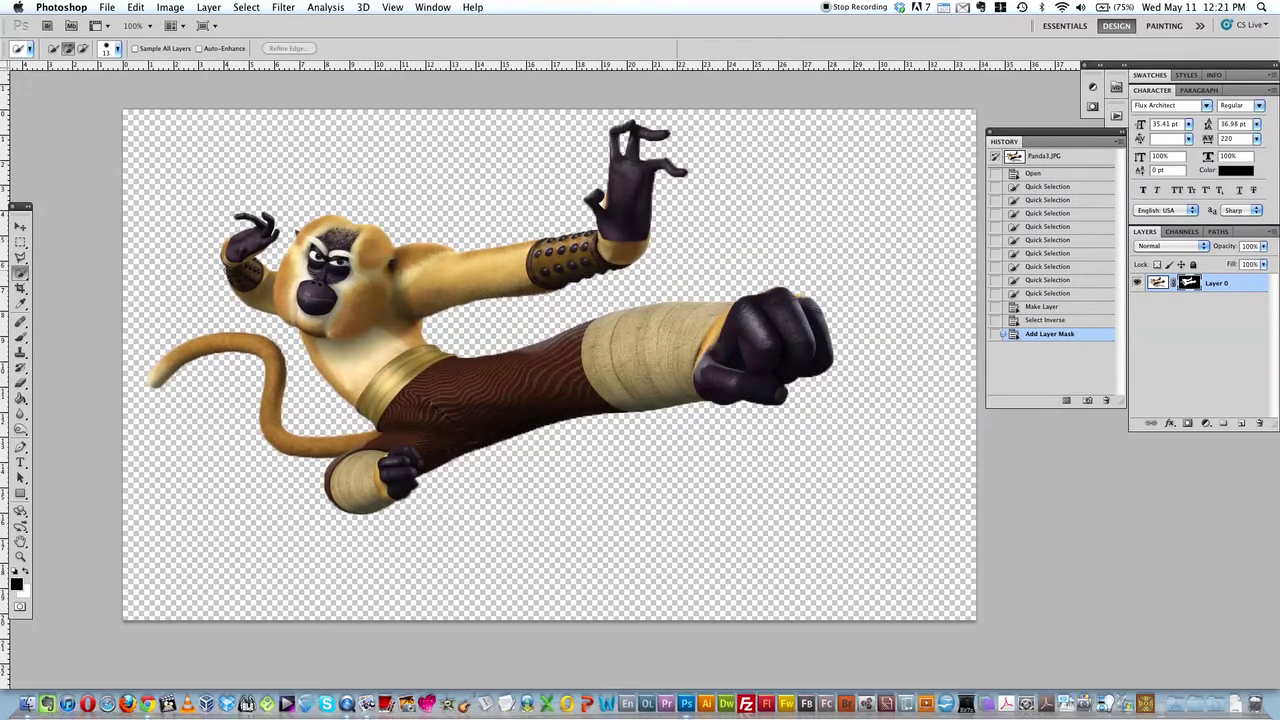
- Add a new Layer 1 below Layer 0, fill it with black, and reselect Layer 0
{"action": "left_click", "coordinate": [1241, 423]}
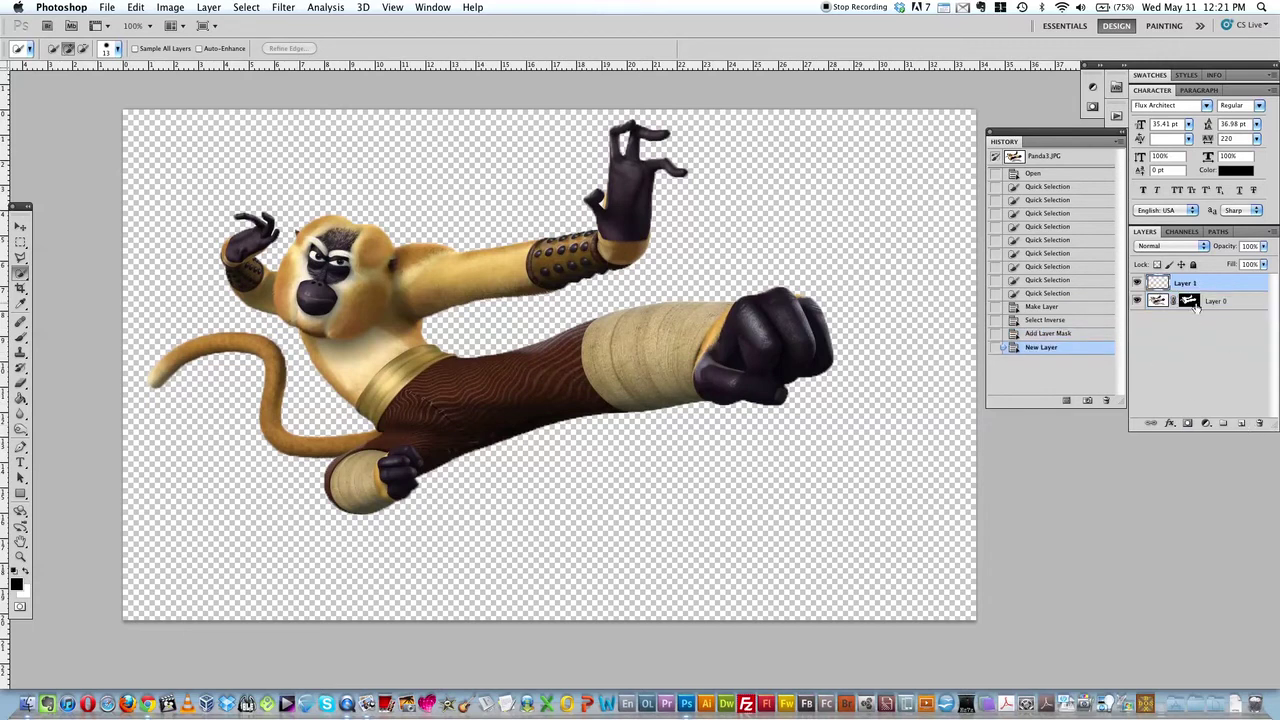
{"action": "left_click_drag", "start_coordinate": [1186, 284], "coordinate": [1188, 310]}
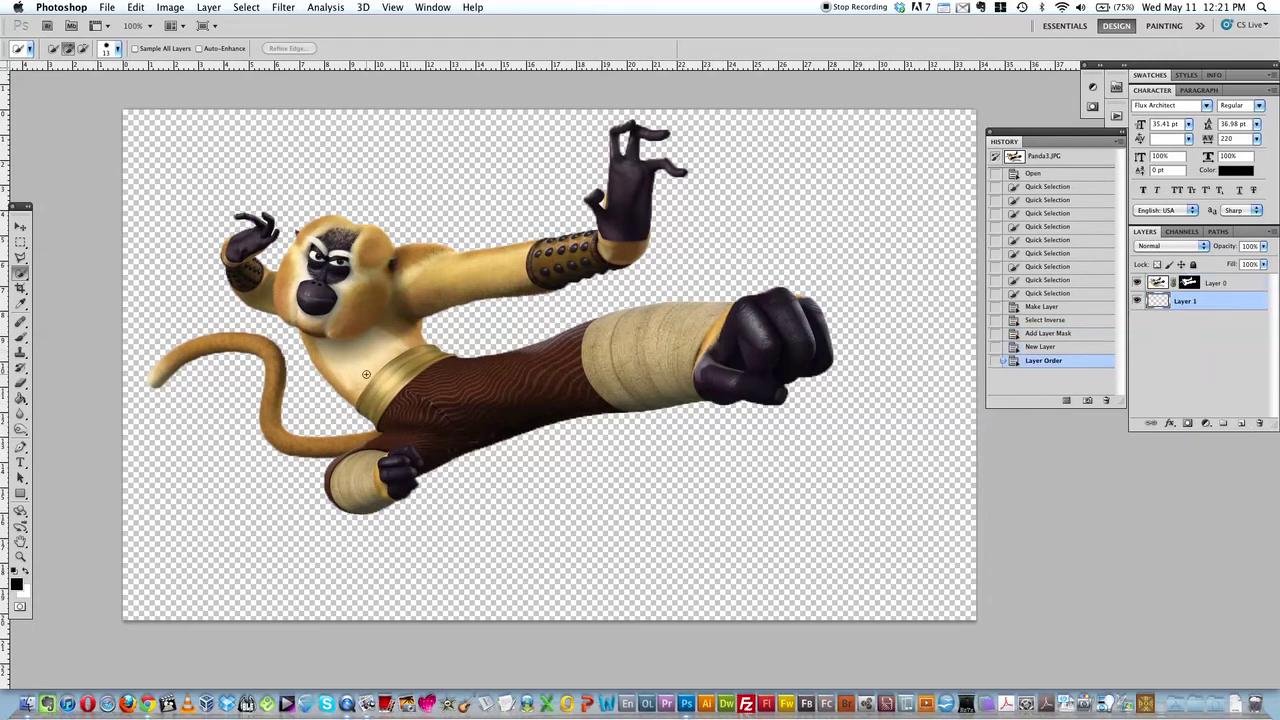
{"action": "key", "text": "alt+BackSpace"}
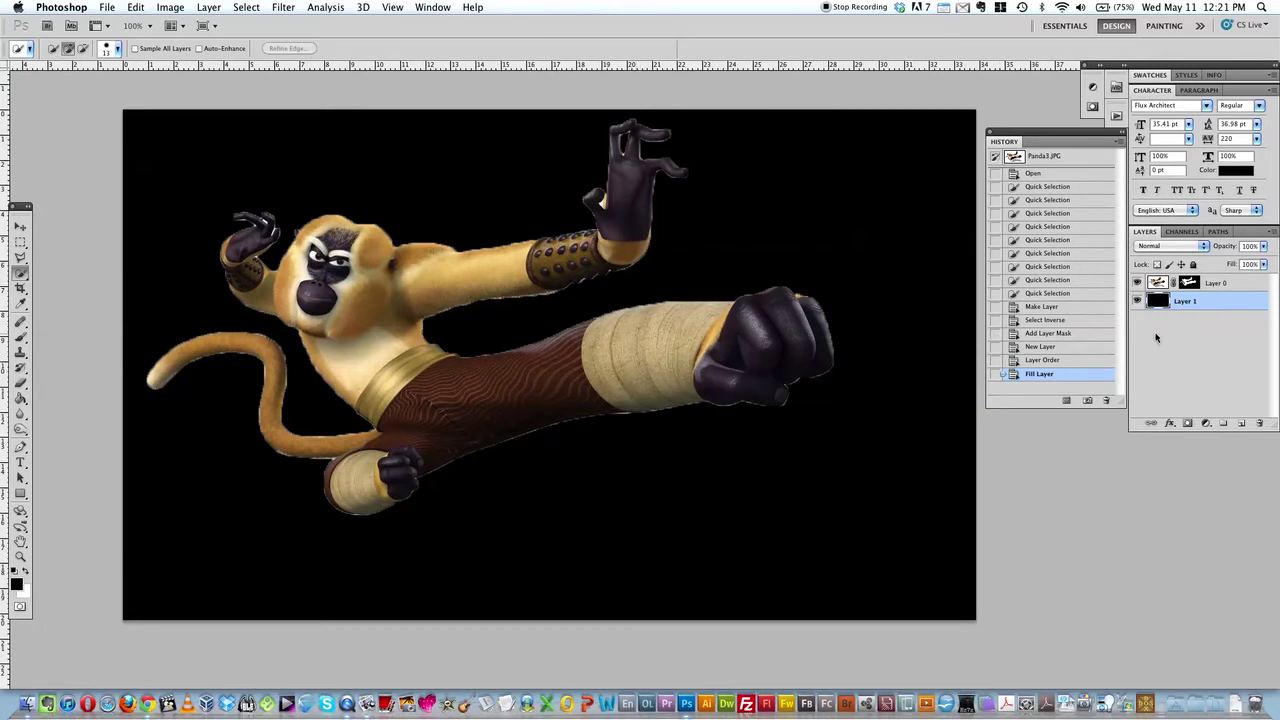
{"action": "left_click", "coordinate": [1212, 288]}
- Step back in History to Select Inverse, removing the mask and black layer
{"action": "left_click", "coordinate": [1060, 360]}
{"action": "left_click", "coordinate": [1056, 346]}
{"action": "left_click", "coordinate": [1050, 330]}
{"action": "left_click", "coordinate": [1046, 320]}
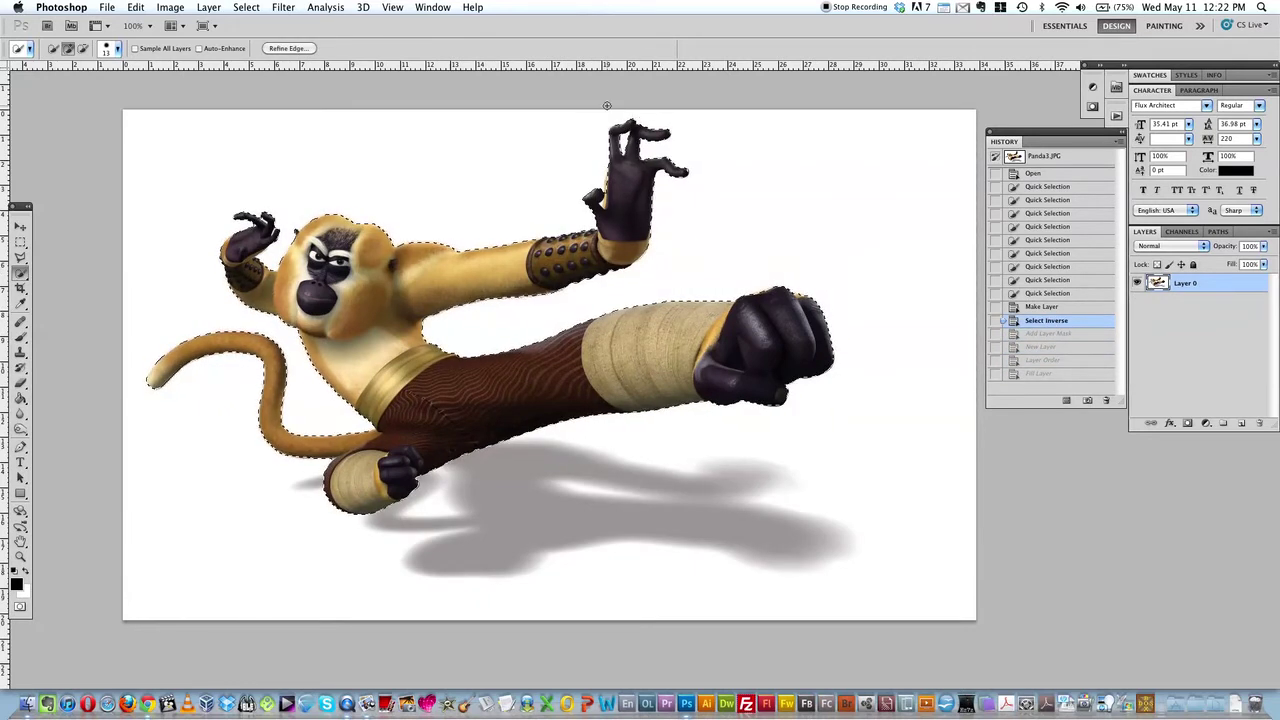
- Try Refine Edge values of Radius 0.7 px and Smooth 7 with less feather, then close it
{"action": "left_click", "coordinate": [288, 48]}
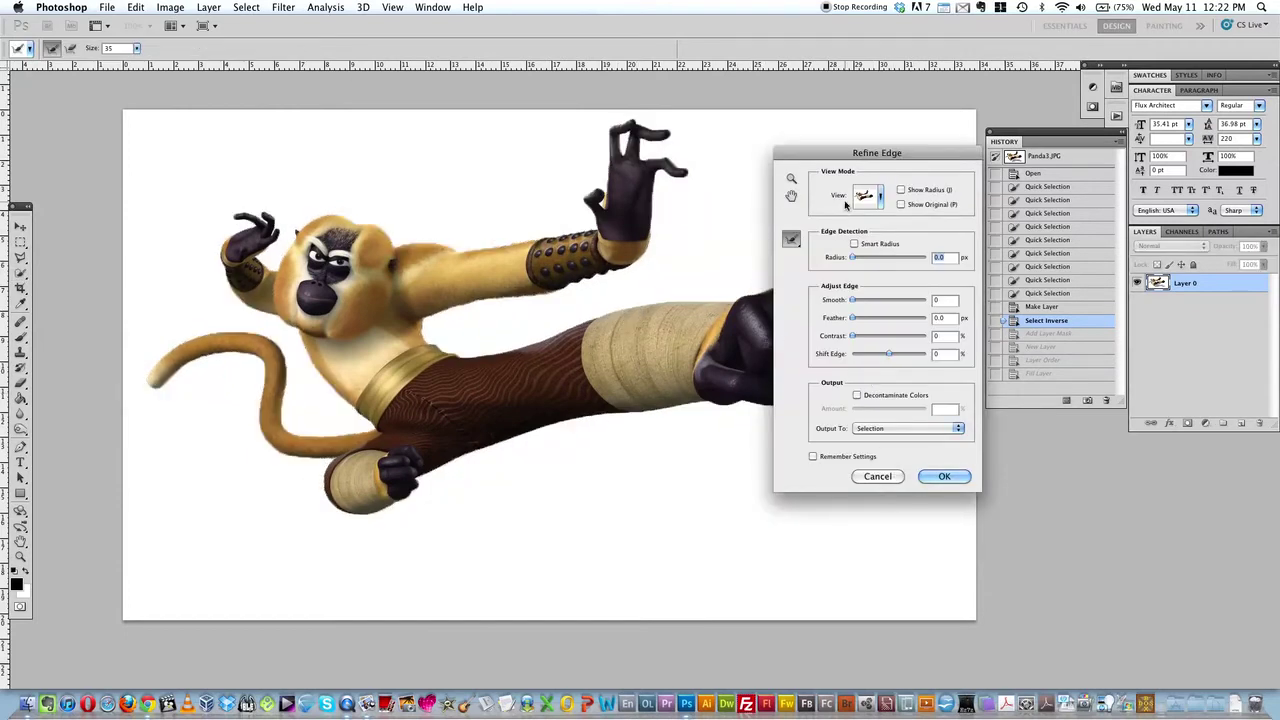
{"action": "left_click_drag", "start_coordinate": [857, 257], "coordinate": [848, 262]}
{"action": "left_click_drag", "start_coordinate": [853, 301], "coordinate": [889, 318]}
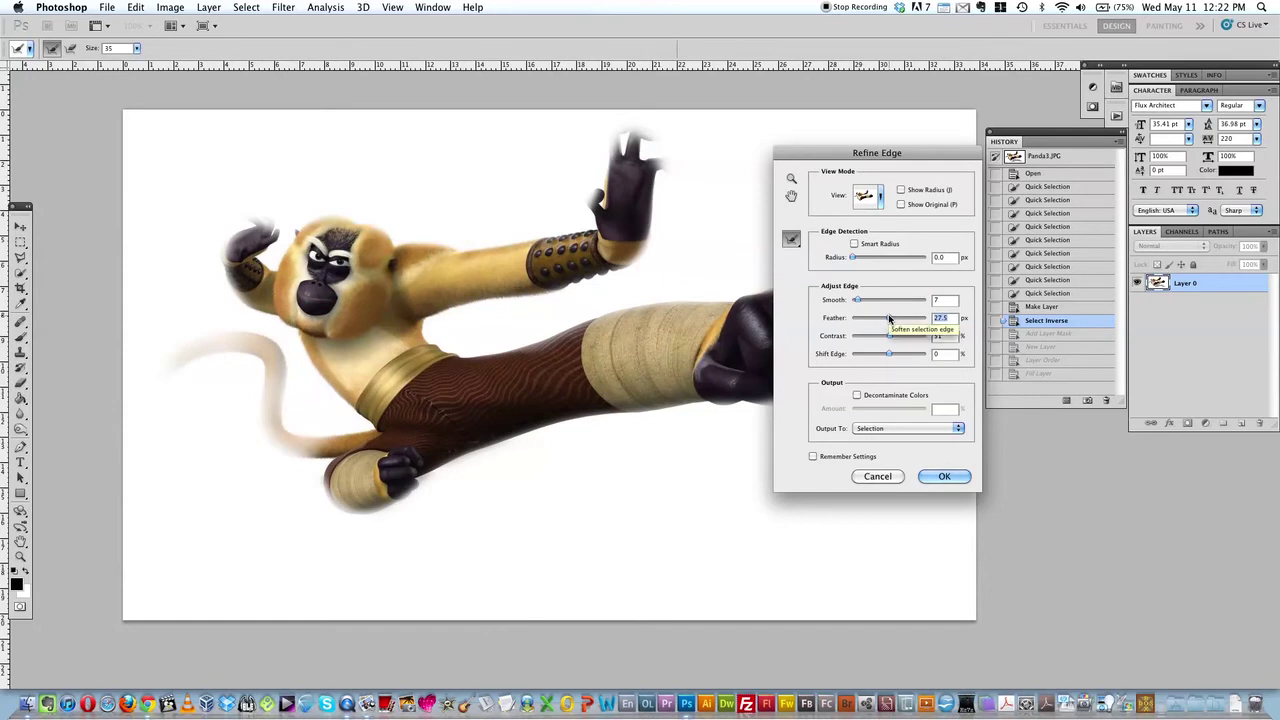
{"action": "left_click_drag", "start_coordinate": [888, 320], "coordinate": [855, 320]}
{"action": "left_click", "coordinate": [944, 476]}
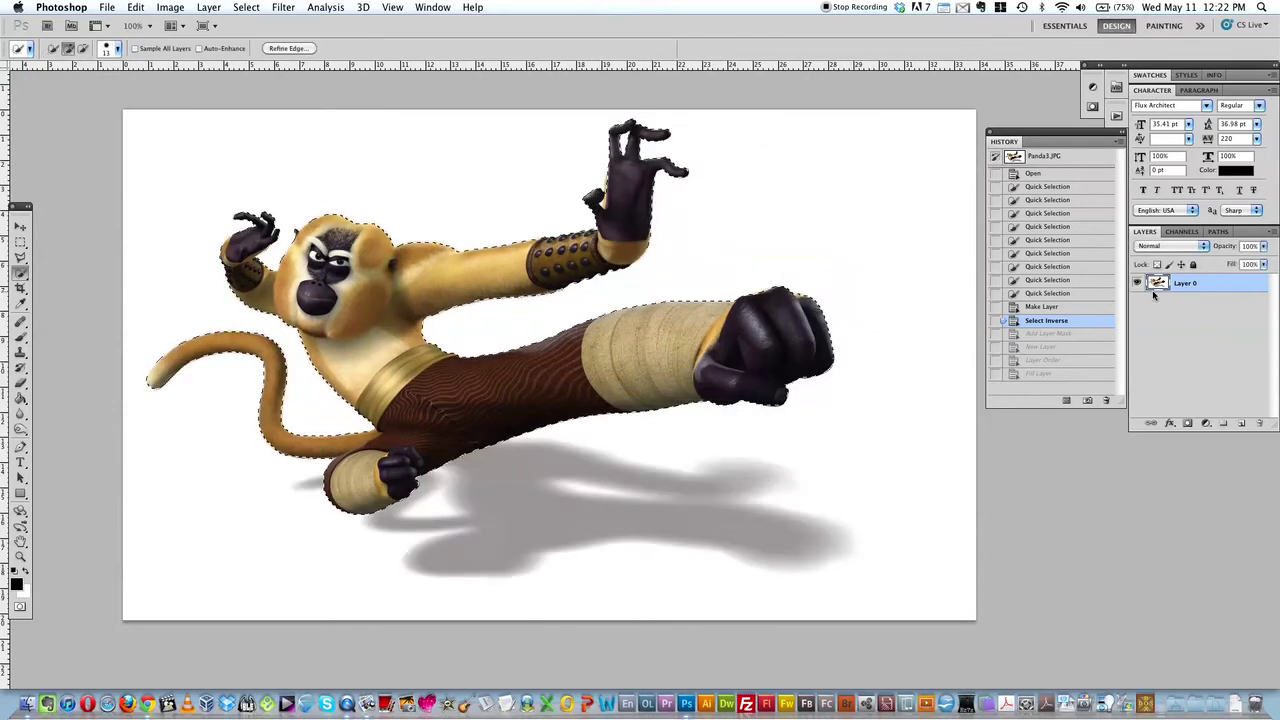
- Revert to the Make Layer state and set Refine Edge Feather 0.7 px and Smooth 18
{"action": "left_click", "coordinate": [1057, 307]}
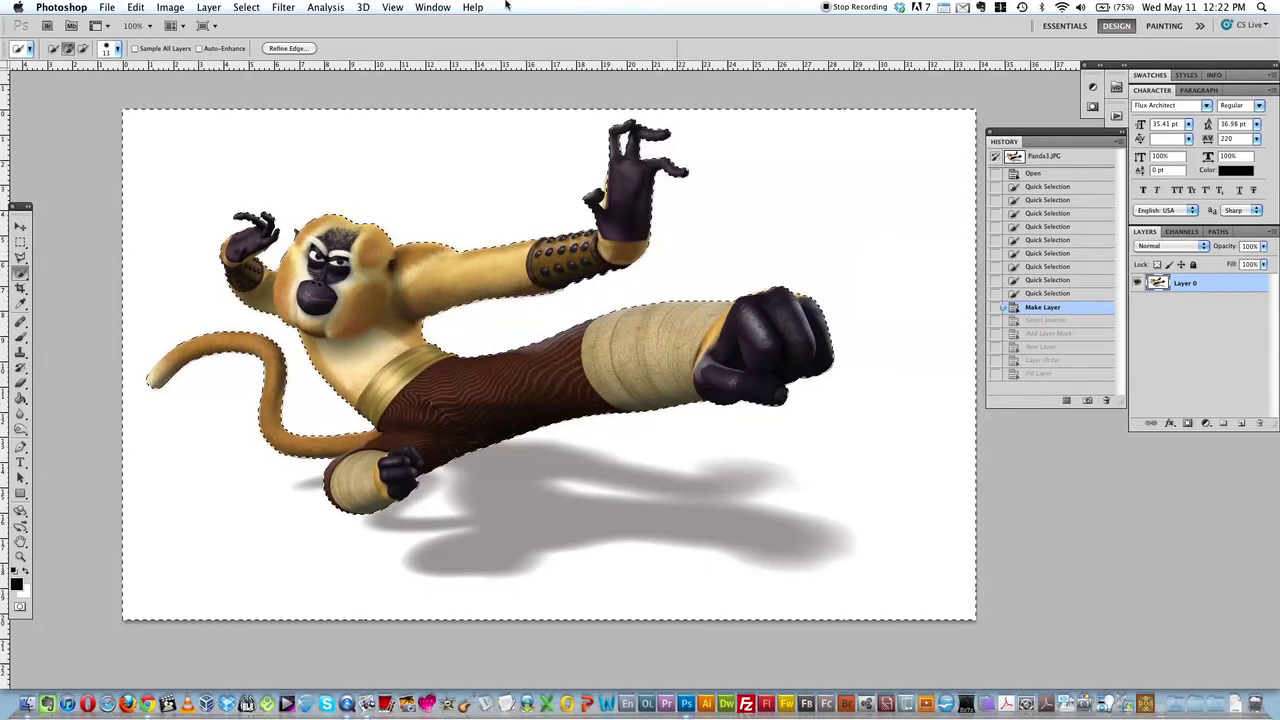
{"action": "left_click", "coordinate": [287, 48]}
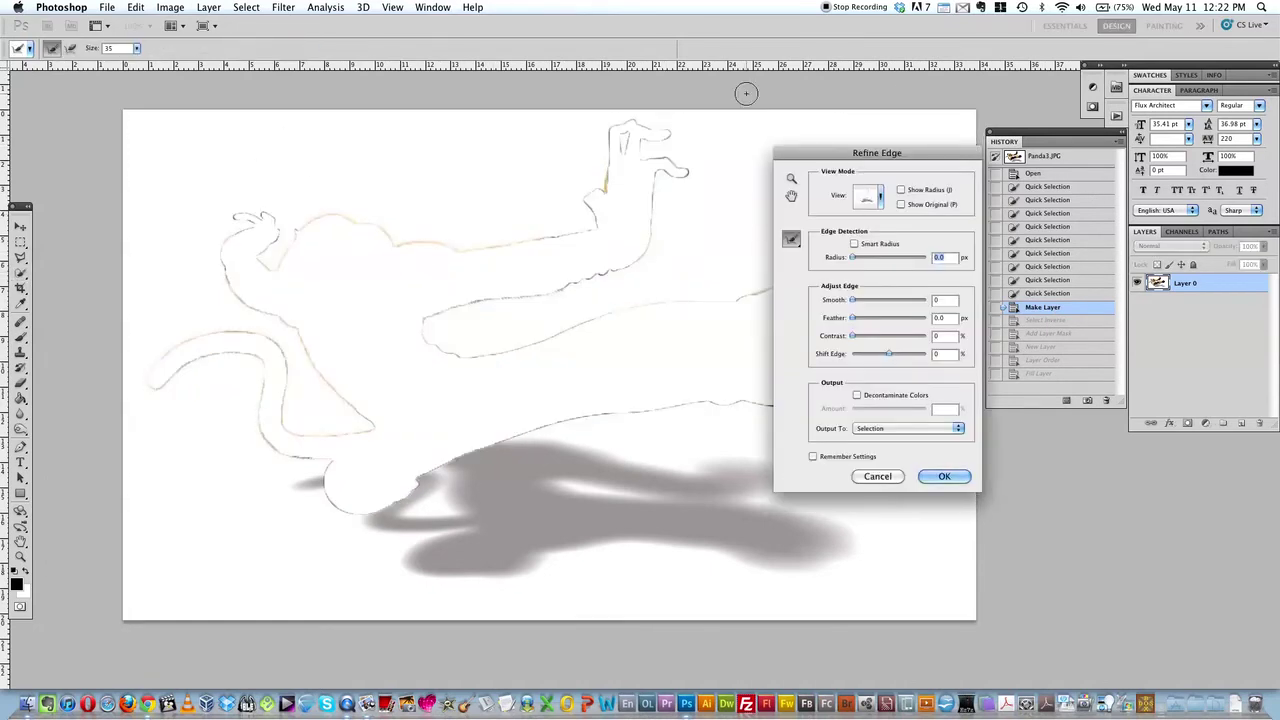
{"action": "left_click_drag", "start_coordinate": [909, 153], "coordinate": [1074, 272]}
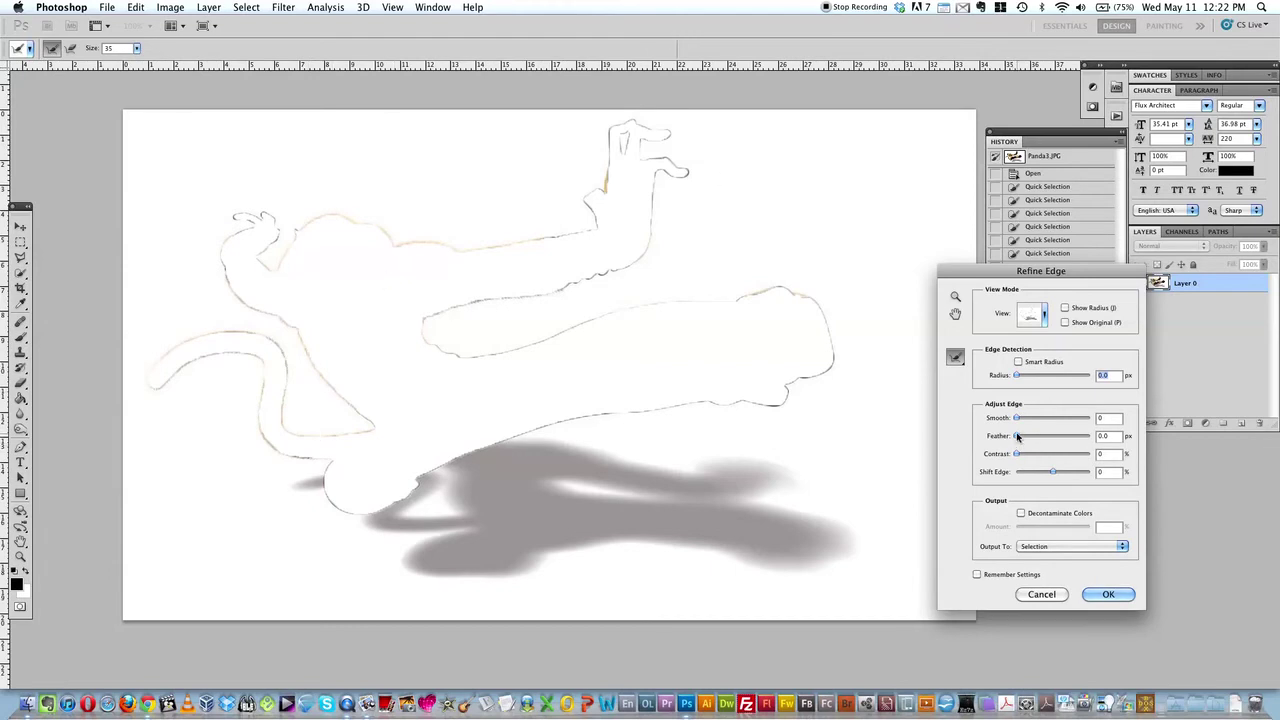
{"action": "left_click_drag", "start_coordinate": [1021, 437], "coordinate": [1018, 440]}
{"action": "left_click", "coordinate": [1004, 436]}
{"action": "left_click_drag", "start_coordinate": [1016, 418], "coordinate": [1030, 422]}
- Shift the edge inward to about -23, apply the refinement, and invert the selection to the monkey
{"action": "left_click_drag", "start_coordinate": [1052, 473], "coordinate": [1093, 474]}
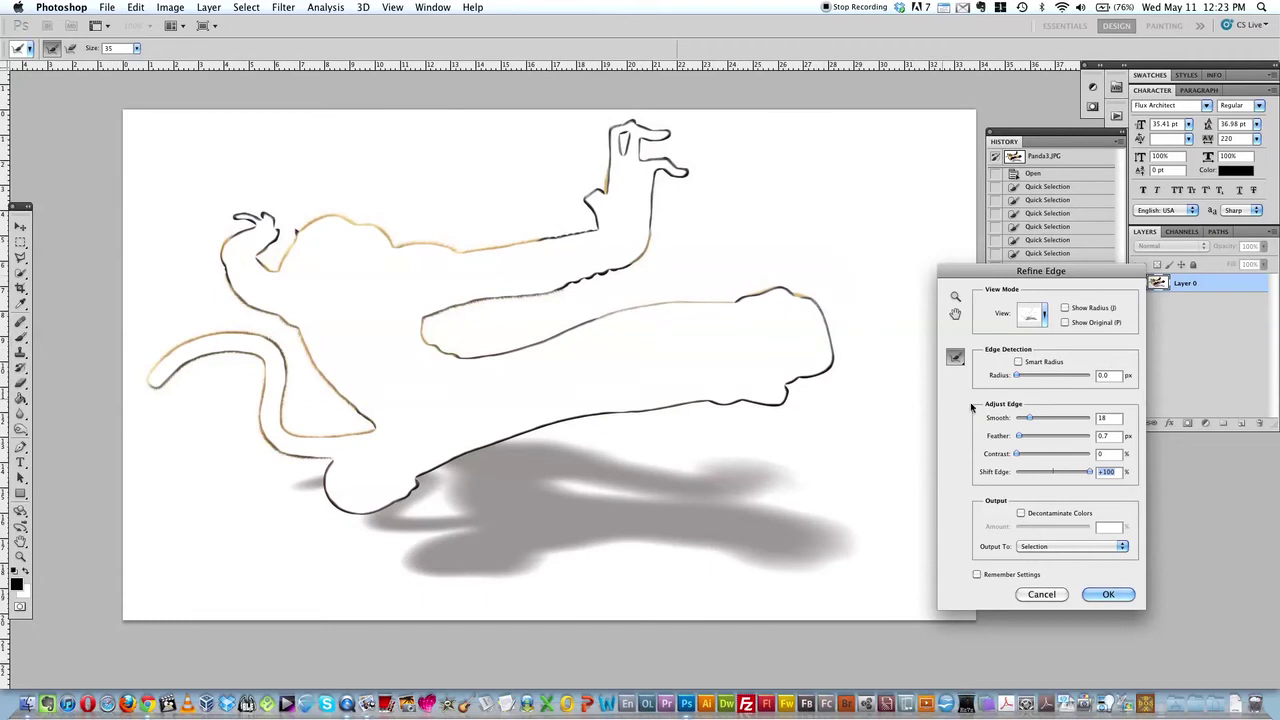
{"action": "left_click_drag", "start_coordinate": [1090, 474], "coordinate": [972, 476]}
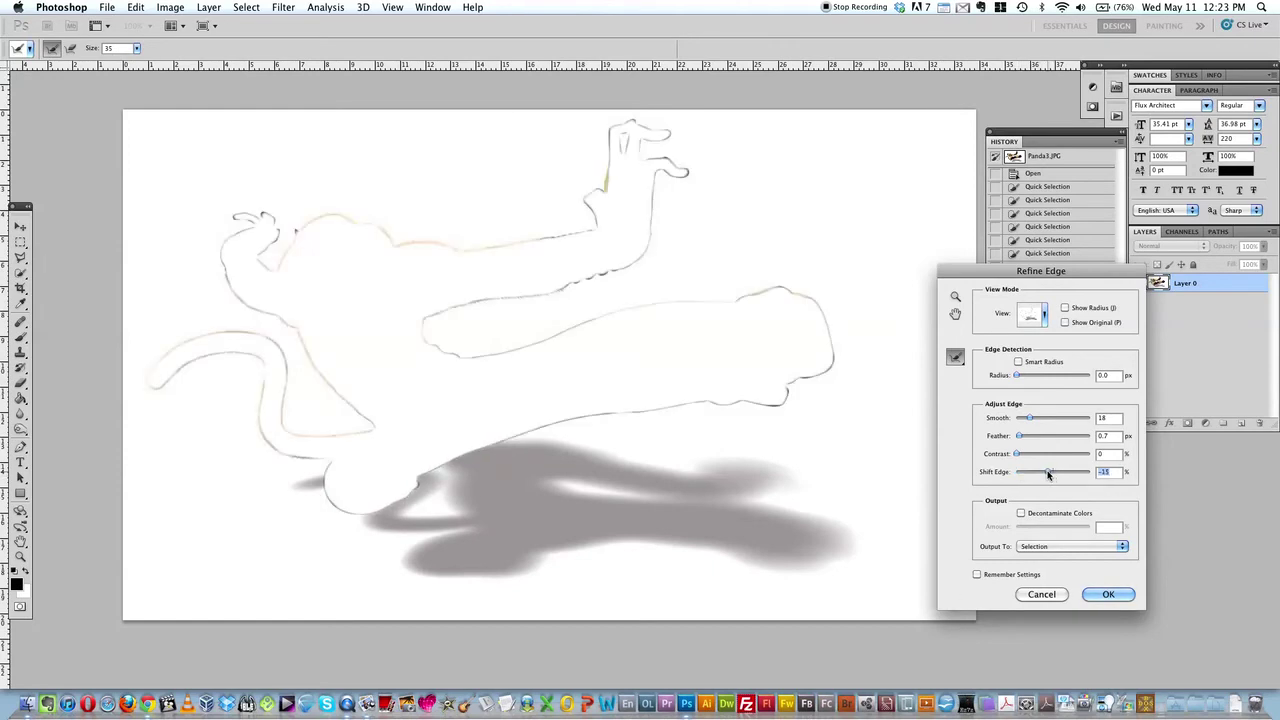
{"action": "left_click_drag", "start_coordinate": [1048, 475], "coordinate": [1044, 476]}
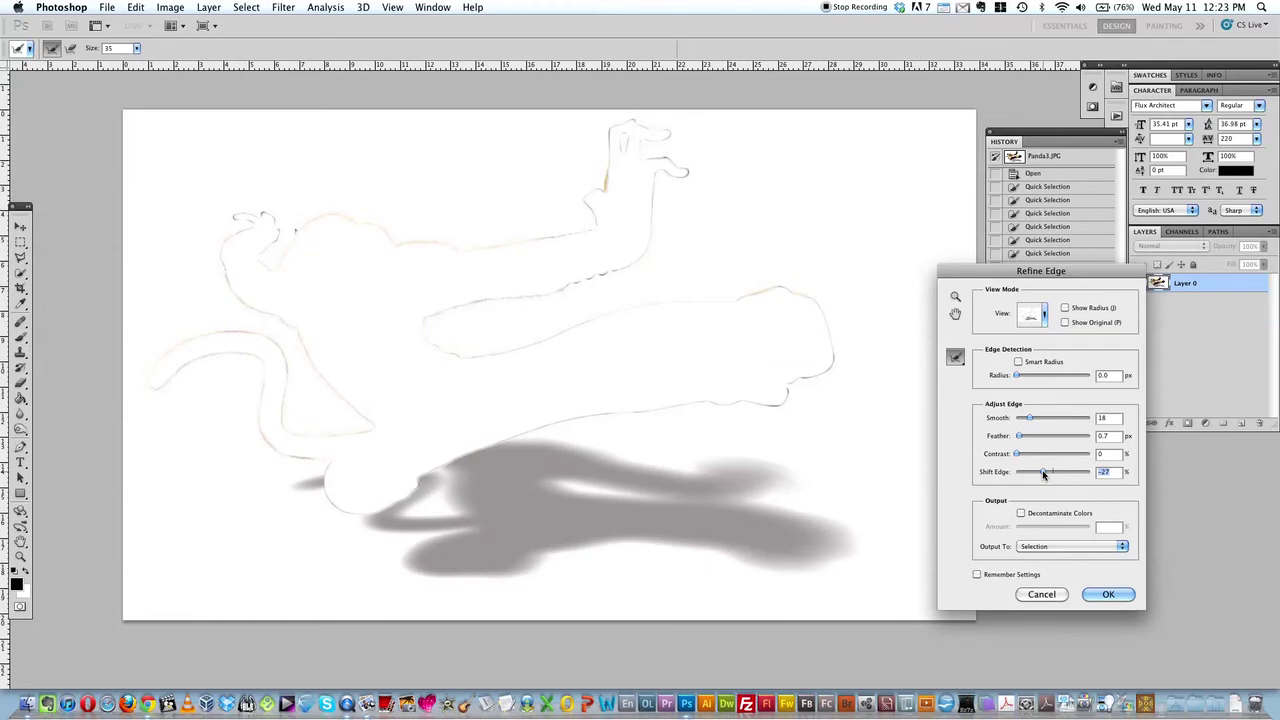
{"action": "left_click_drag", "start_coordinate": [1043, 475], "coordinate": [1041, 475]}
{"action": "left_click", "coordinate": [1106, 594]}
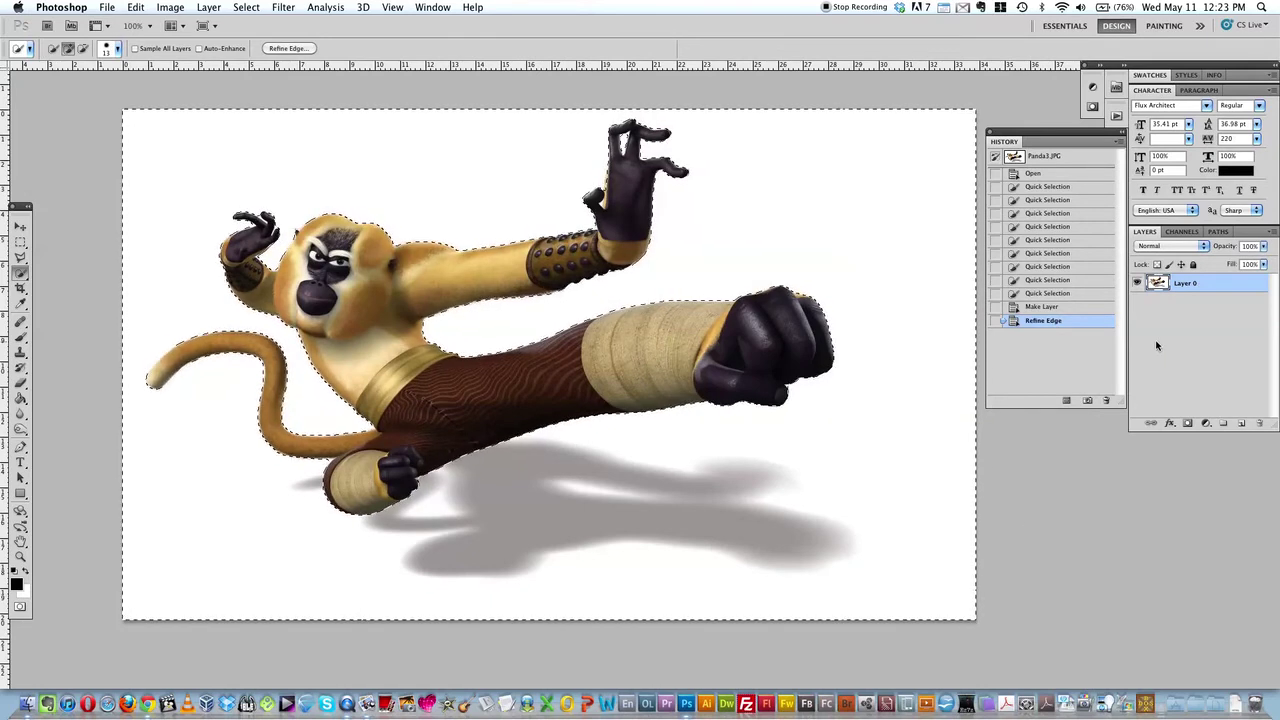
{"action": "key", "text": "super+shift+i"}
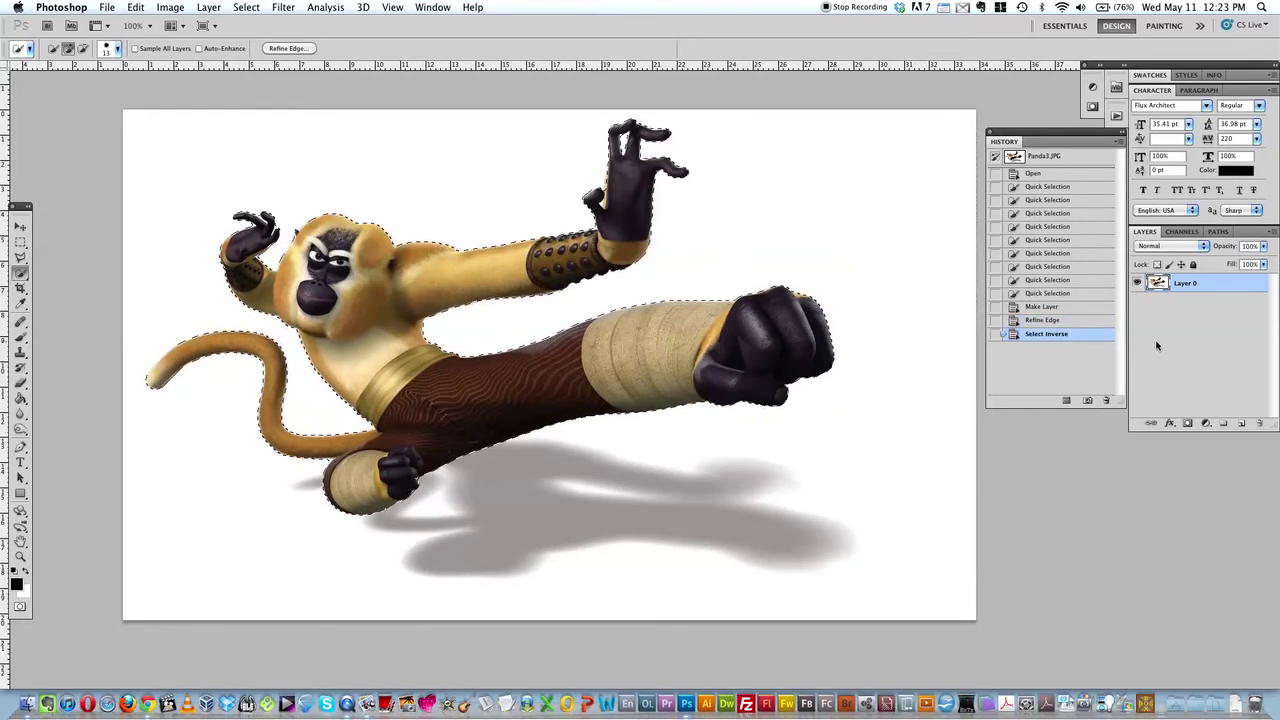
- Mask out the background on Layer 0, undoing a stray black fill and keeping the mask
{"action": "key", "text": "alt+BackSpace"}
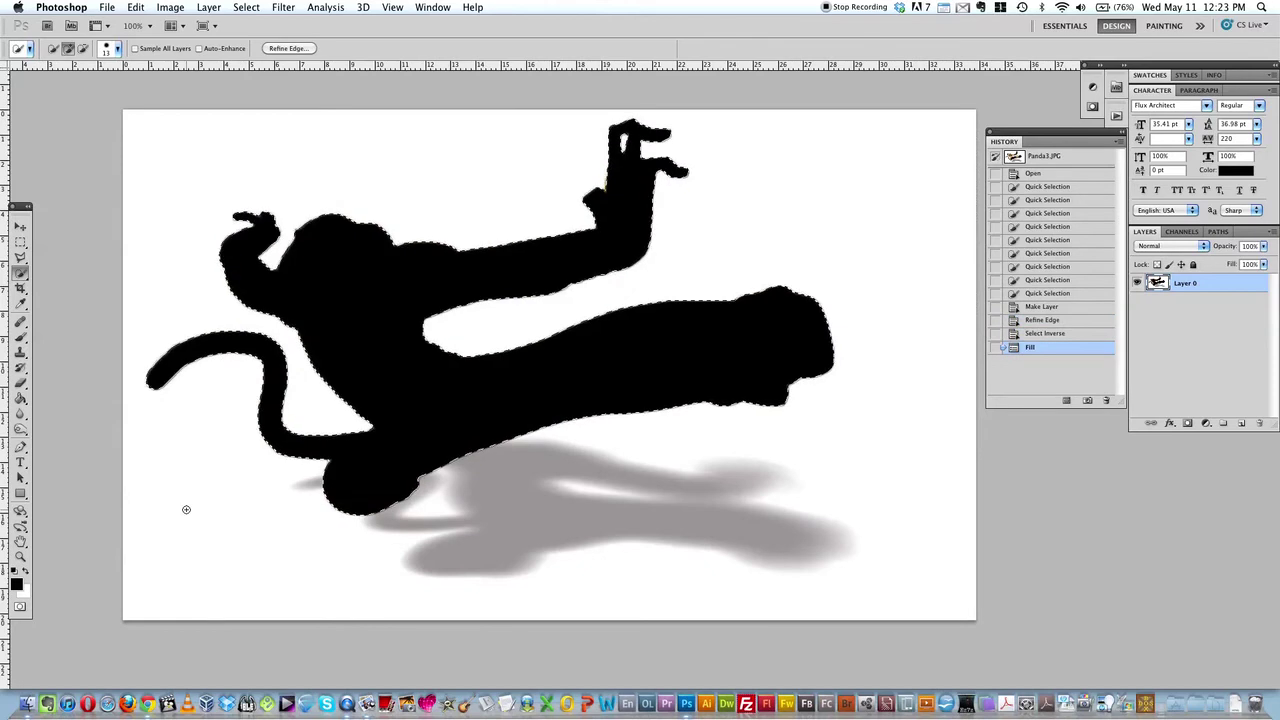
{"action": "key", "text": "super+z"}
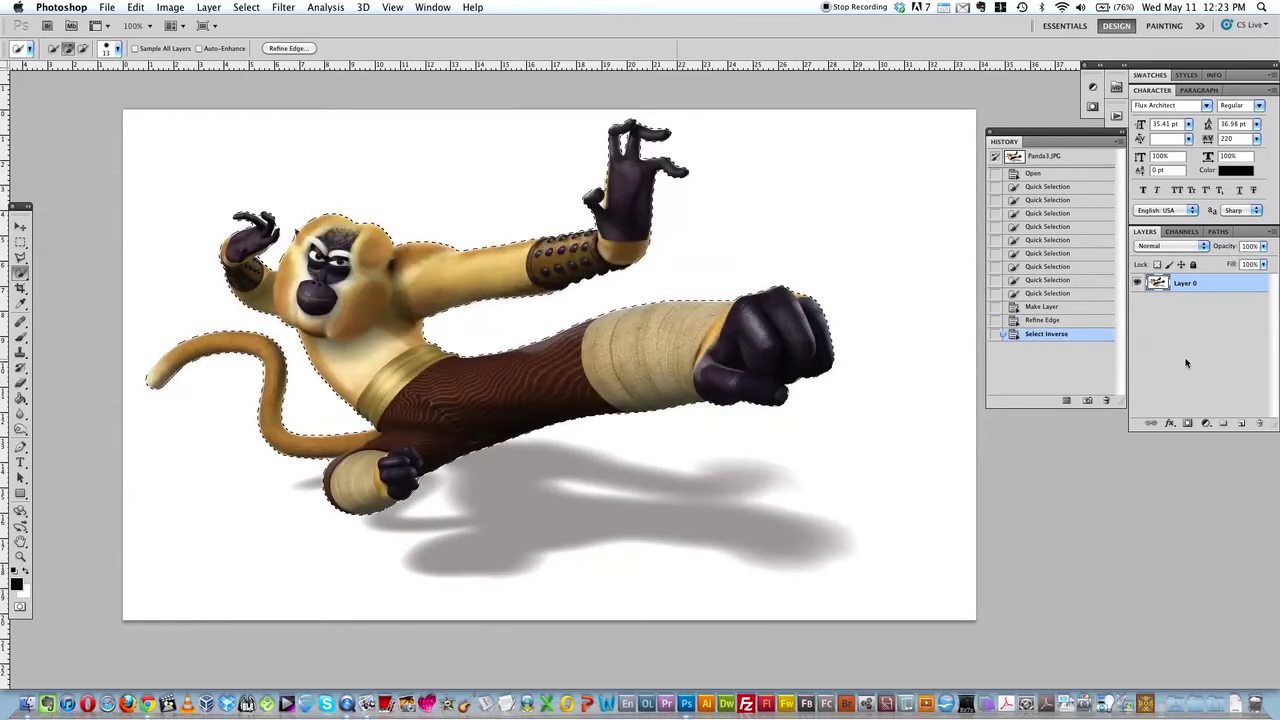
{"action": "left_click", "coordinate": [1187, 423], "text": "alt"}
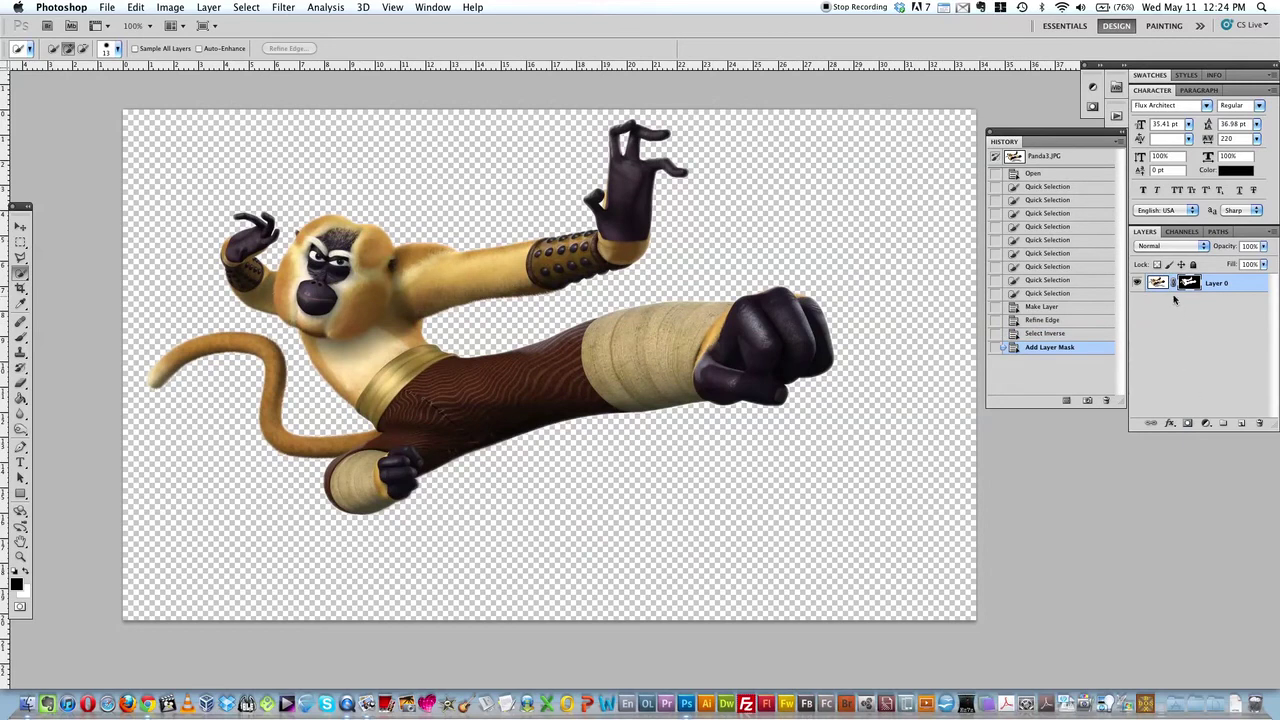
{"action": "left_click", "coordinate": [1258, 421]}
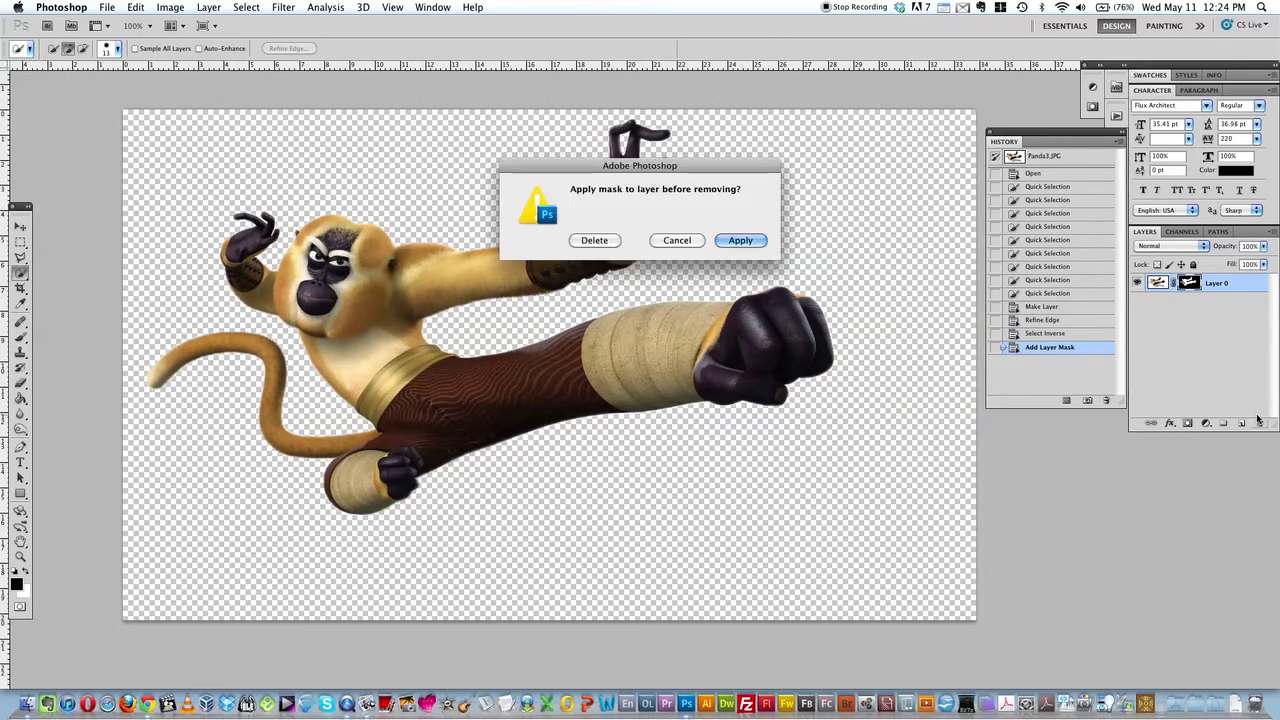
{"action": "left_click", "coordinate": [677, 241]}
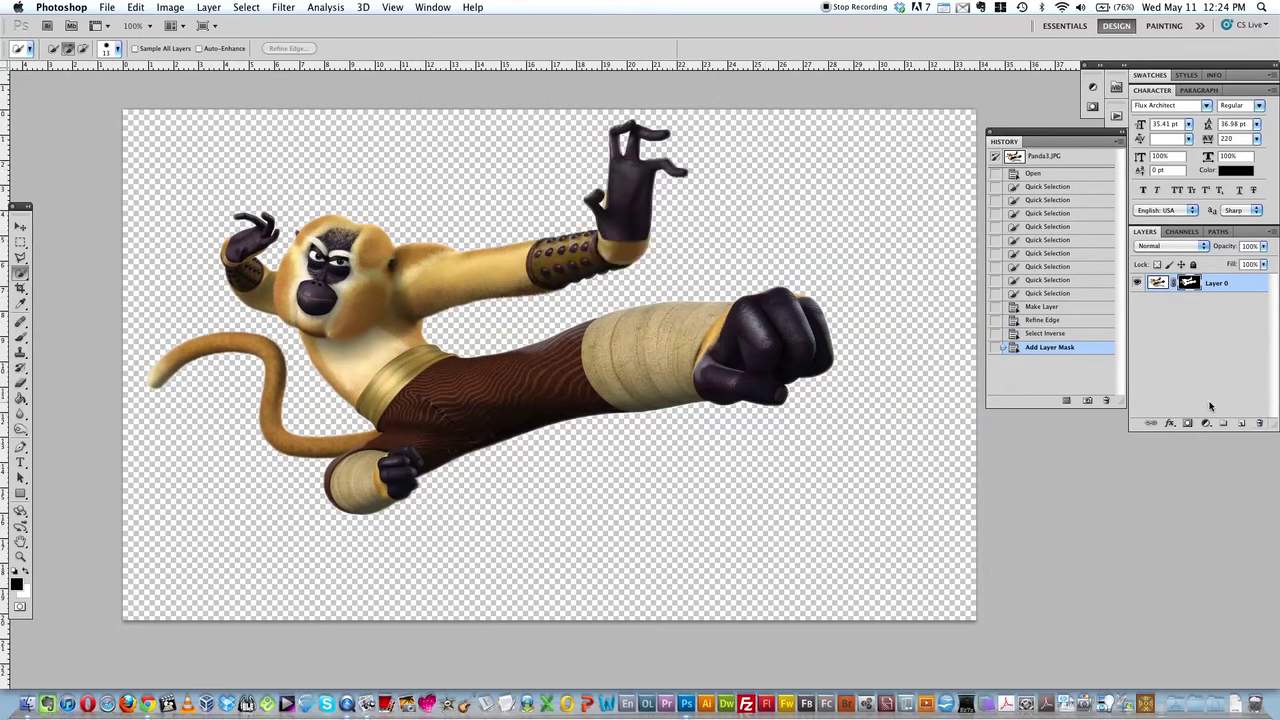
- Add a new layer beneath Layer 0 and fill it with black
{"action": "left_click", "coordinate": [1241, 423]}
{"action": "left_click_drag", "start_coordinate": [1212, 288], "coordinate": [1218, 358]}
{"action": "key", "text": "alt+BackSpace"}
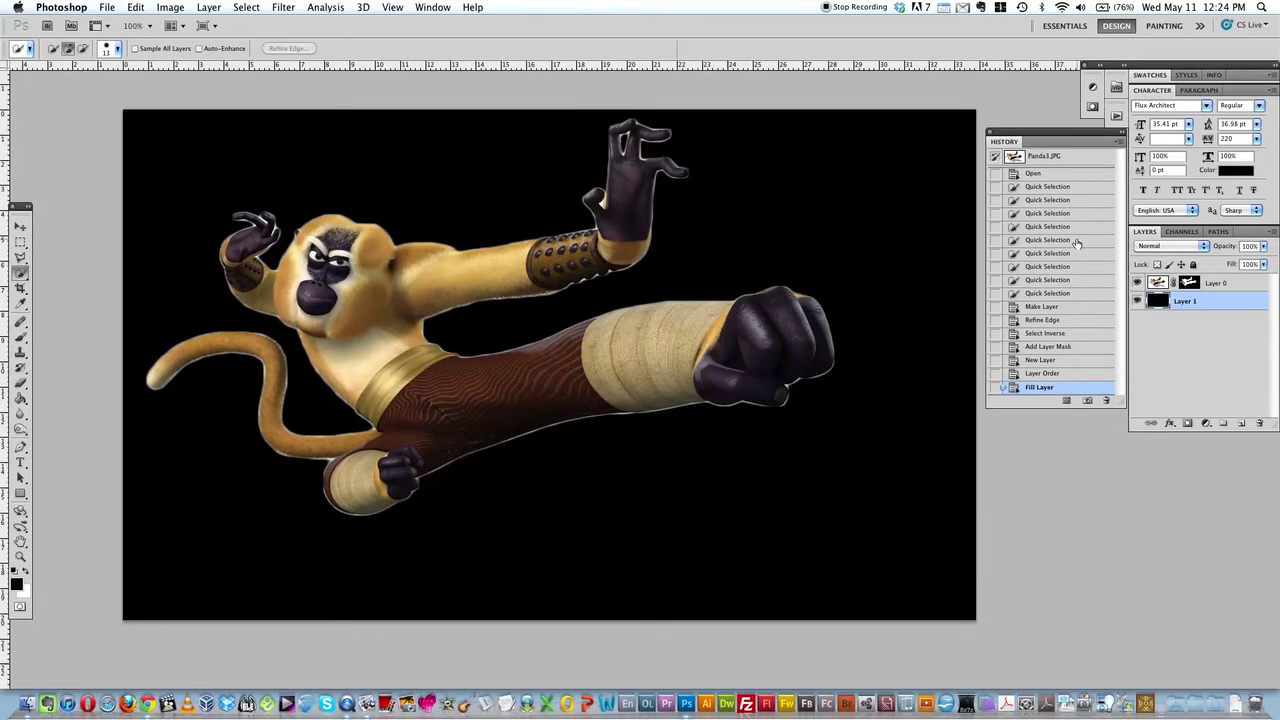
- Revert to the refined selection and nudge Refine Edge's Shift Edge slightly outward
{"action": "left_click", "coordinate": [1064, 347]}
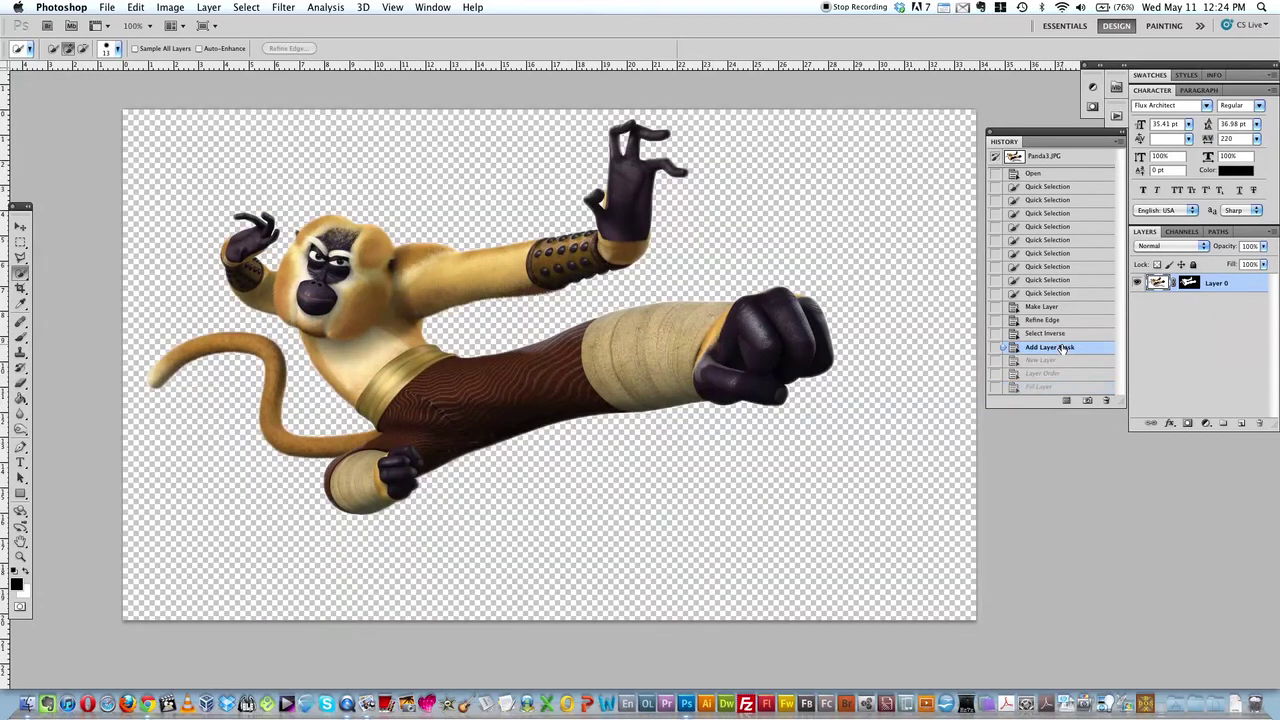
{"action": "left_click", "coordinate": [1058, 320]}
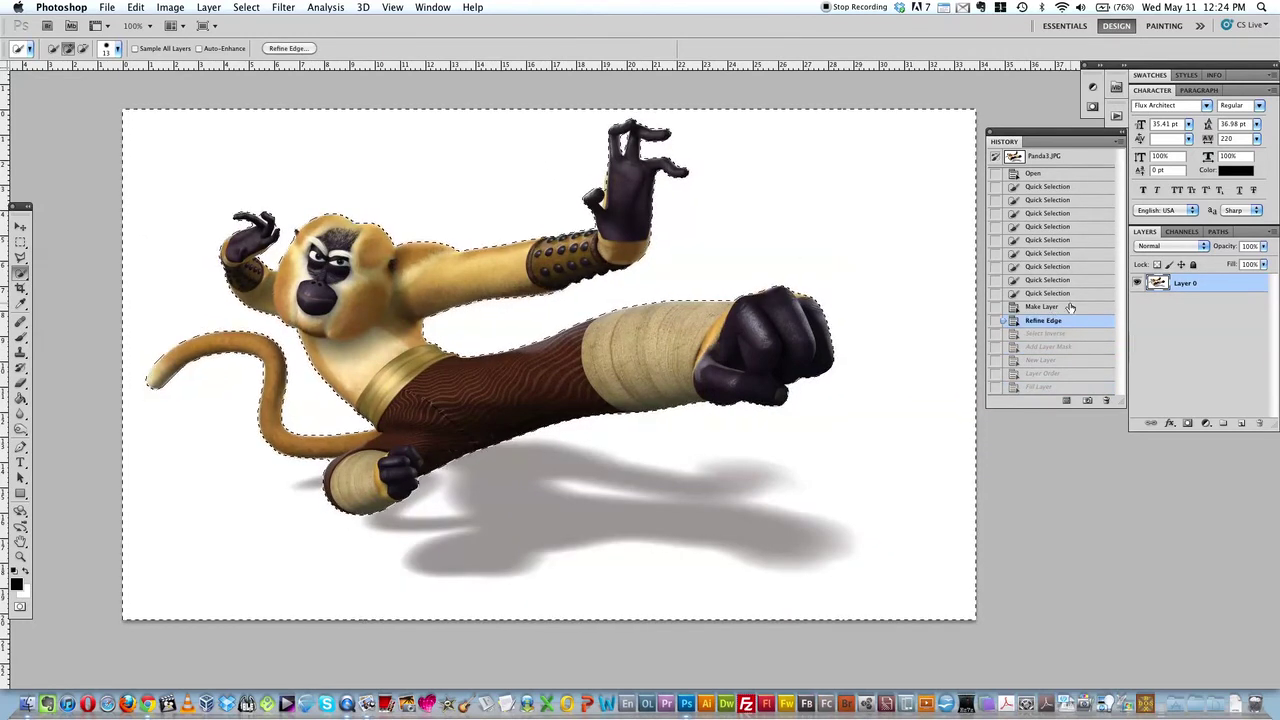
{"action": "left_click", "coordinate": [288, 48]}
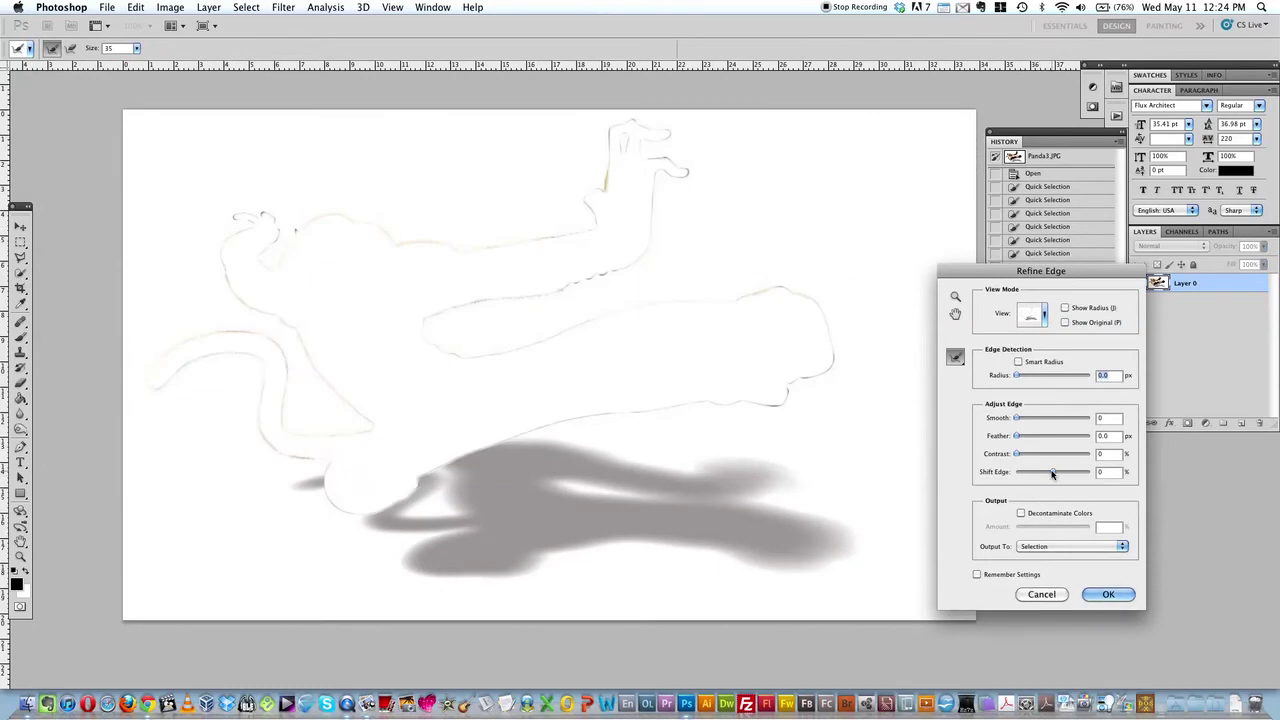
{"action": "left_click_drag", "start_coordinate": [1051, 474], "coordinate": [1054, 474]}
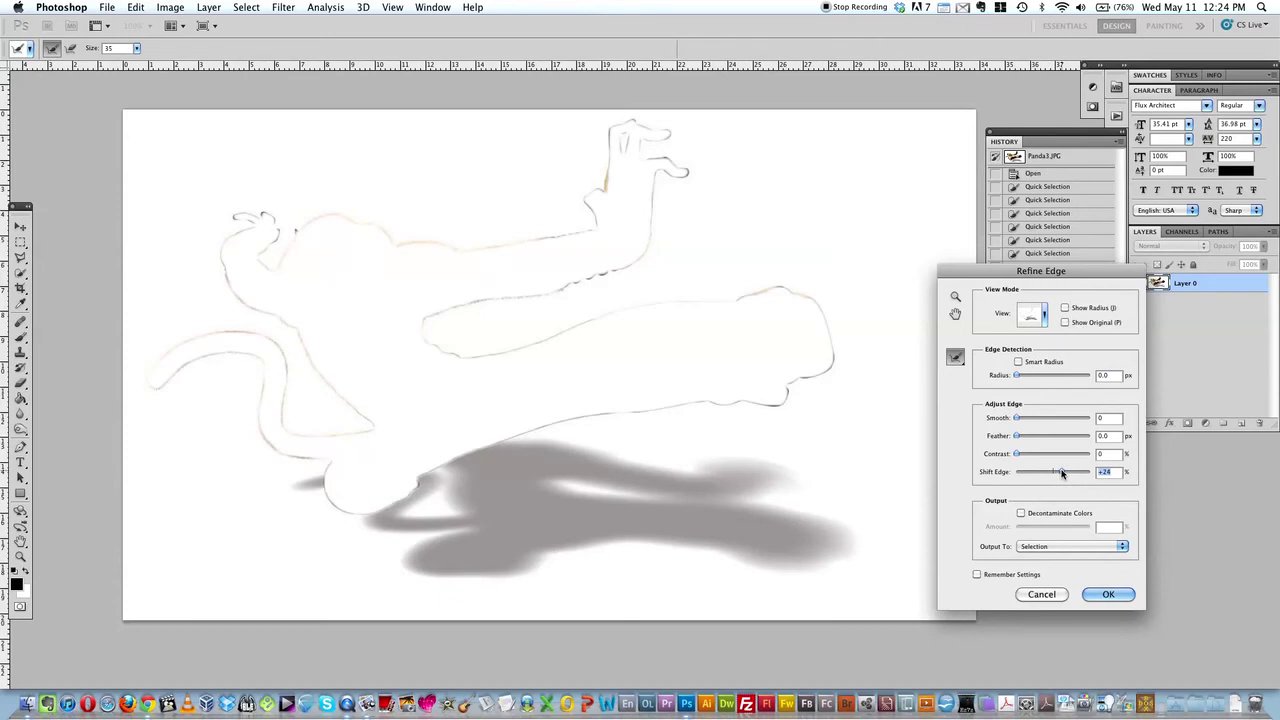
{"action": "left_click", "coordinate": [1099, 593]}
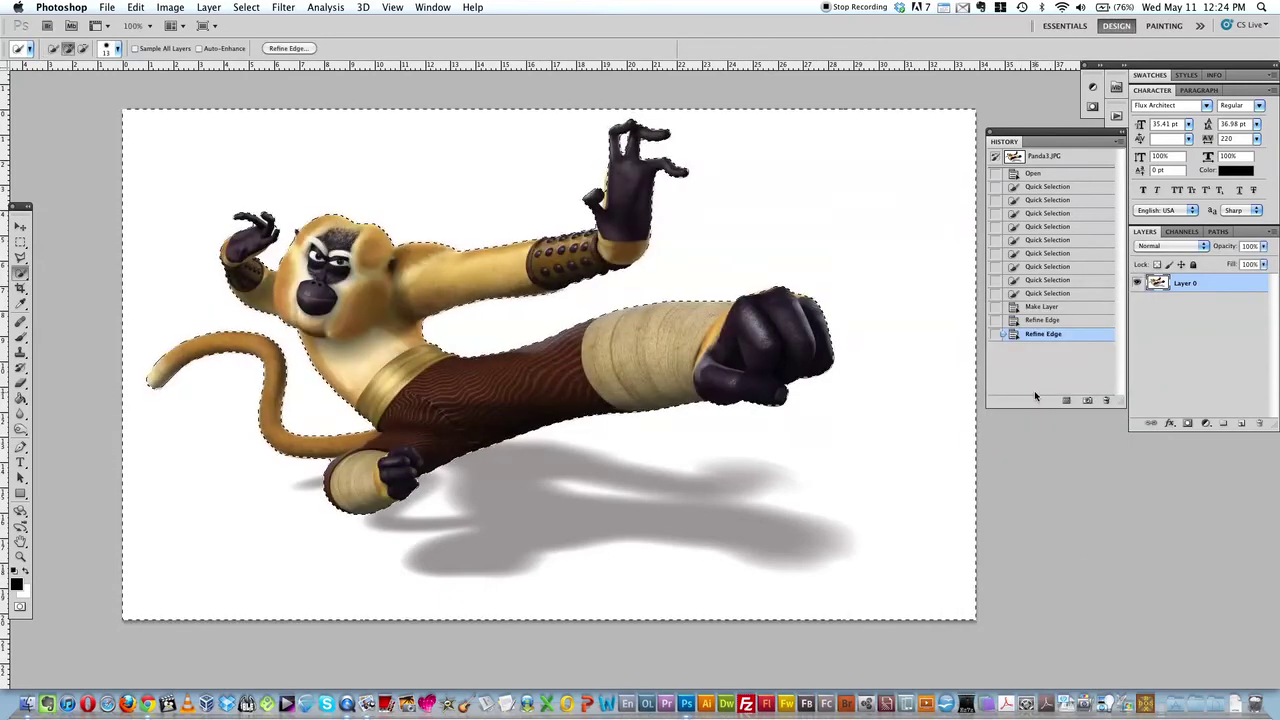
- Invert to the monkey, mask Layer 0, and add a black-filled layer beneath it
{"action": "key", "text": "super+shift+i"}
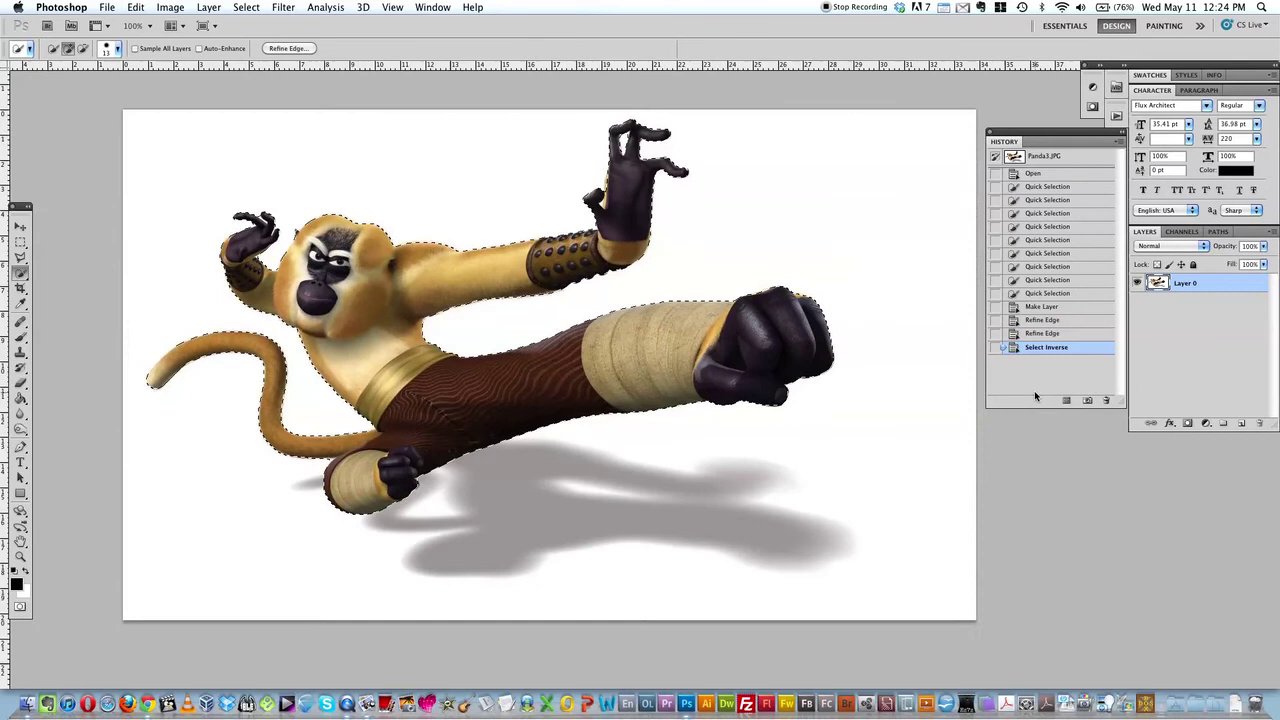
{"action": "left_click", "coordinate": [1172, 424]}
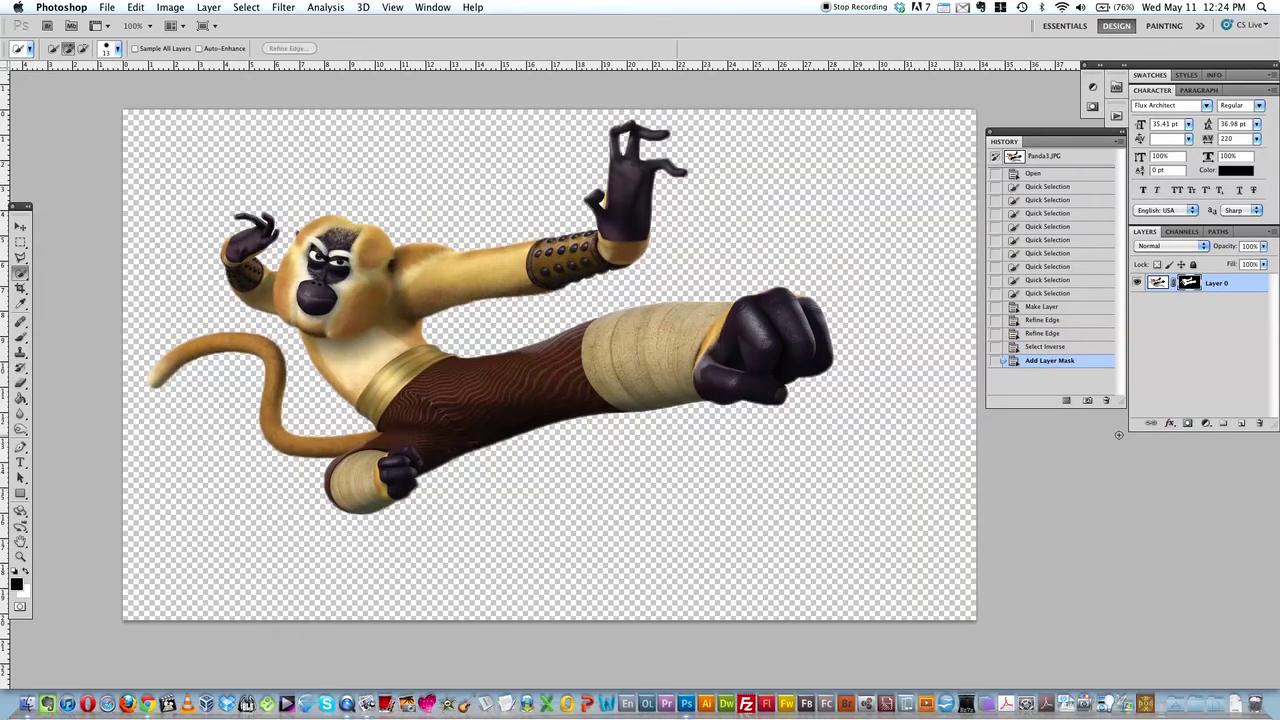
{"action": "left_click", "coordinate": [1238, 423]}
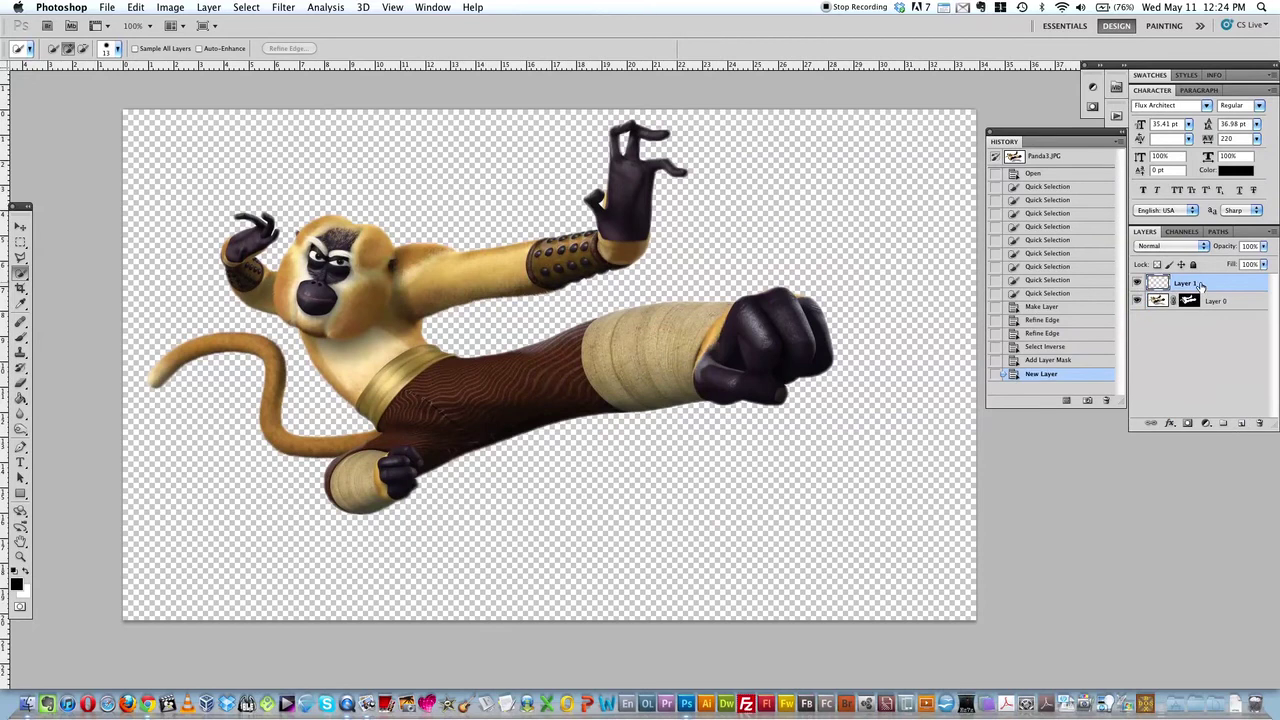
{"action": "left_click_drag", "start_coordinate": [1202, 288], "coordinate": [1168, 322]}
{"action": "key", "text": "alt+BackSpace"}
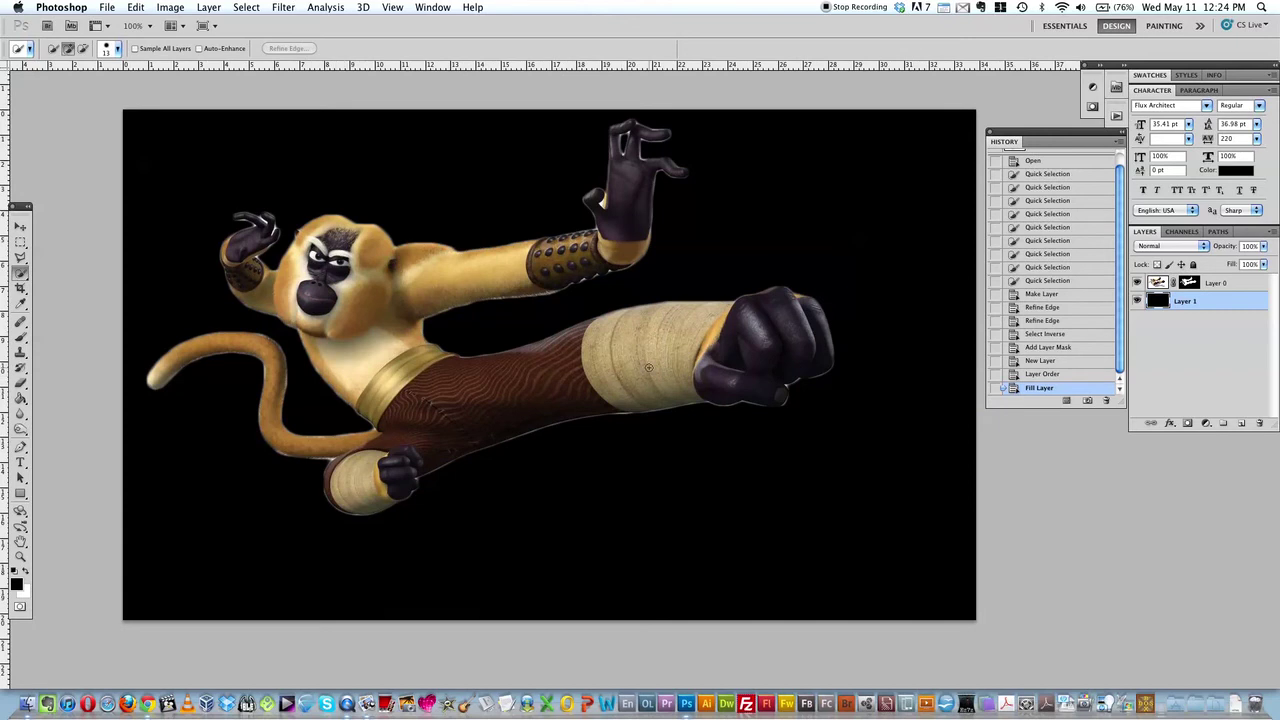
- Brush black on Layer 0's mask along the fist's lower edge and the leg wrap
{"action": "left_click", "coordinate": [20, 337]}
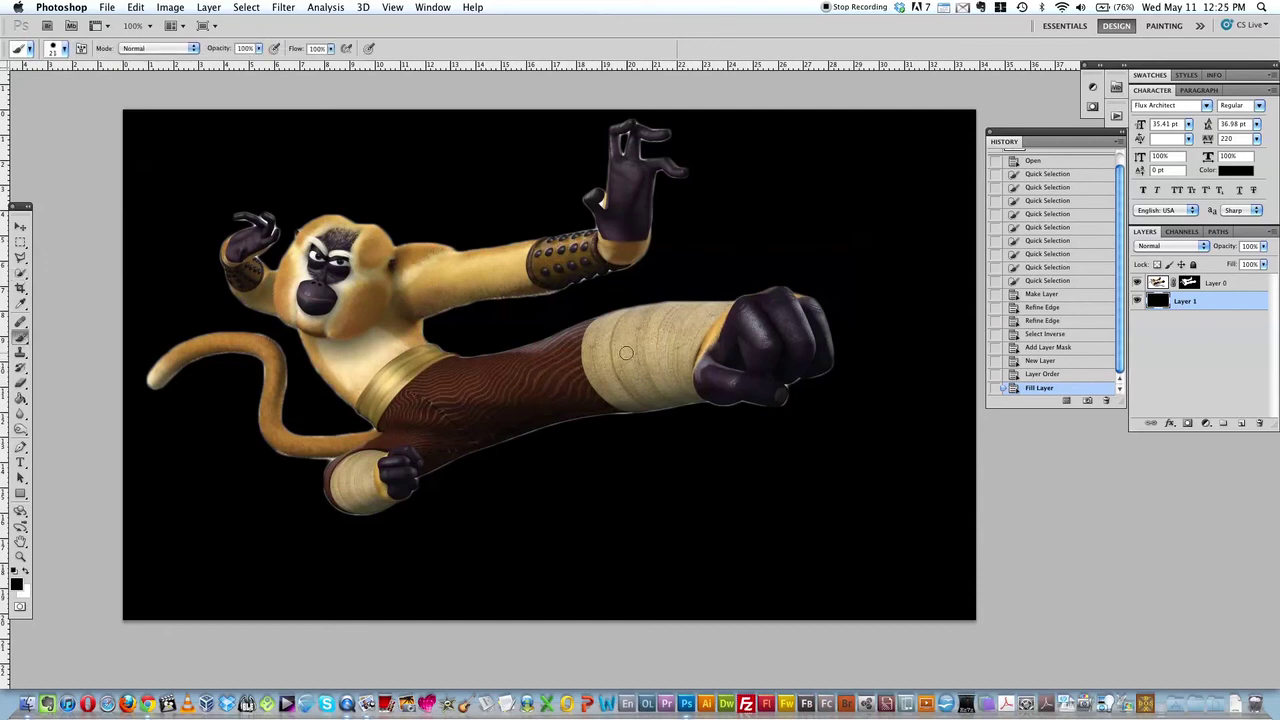
{"action": "scroll", "coordinate": [781, 380], "scroll_direction": "up", "scroll_amount": 3}
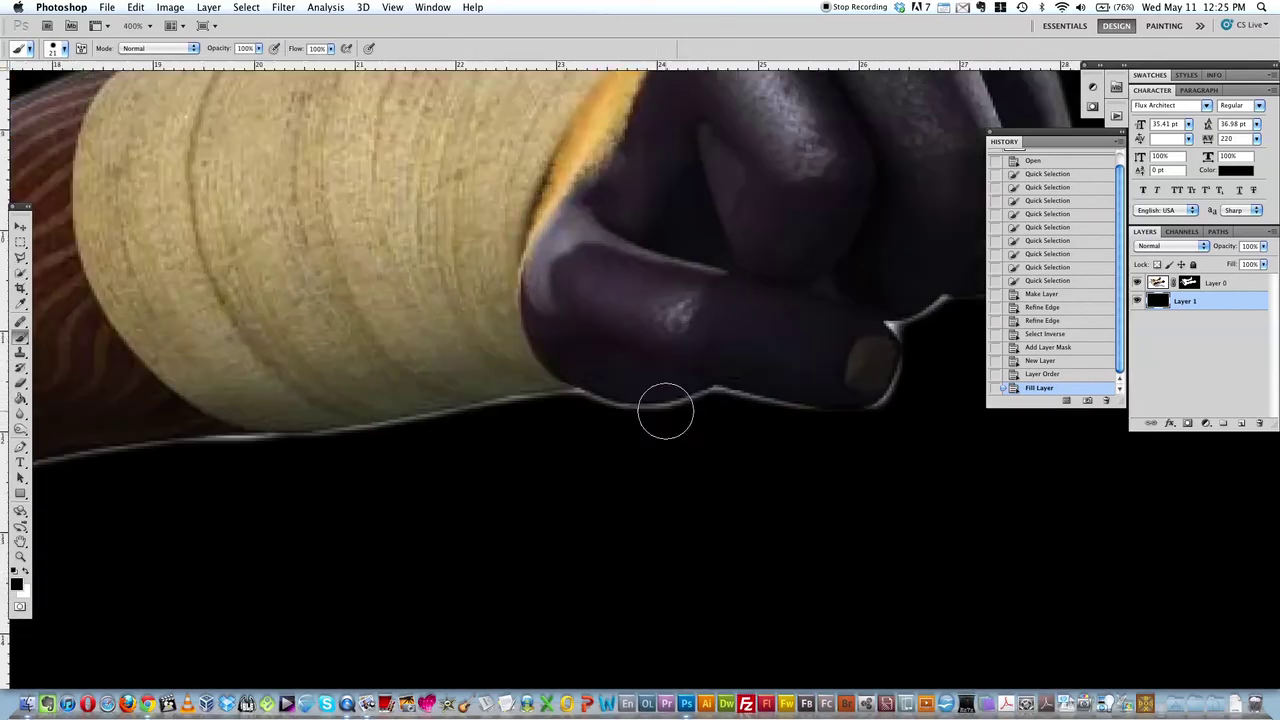
{"action": "left_click_drag", "start_coordinate": [640, 430], "coordinate": [628, 435]}
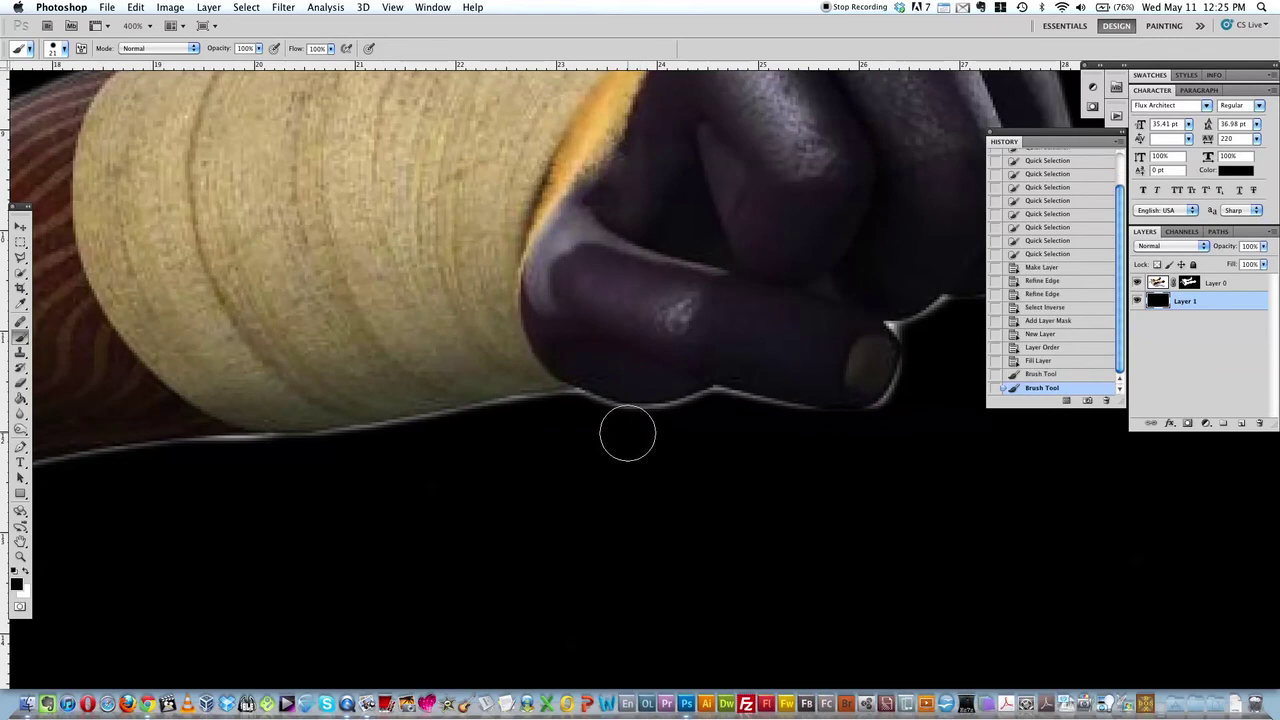
{"action": "left_click", "coordinate": [1205, 289]}
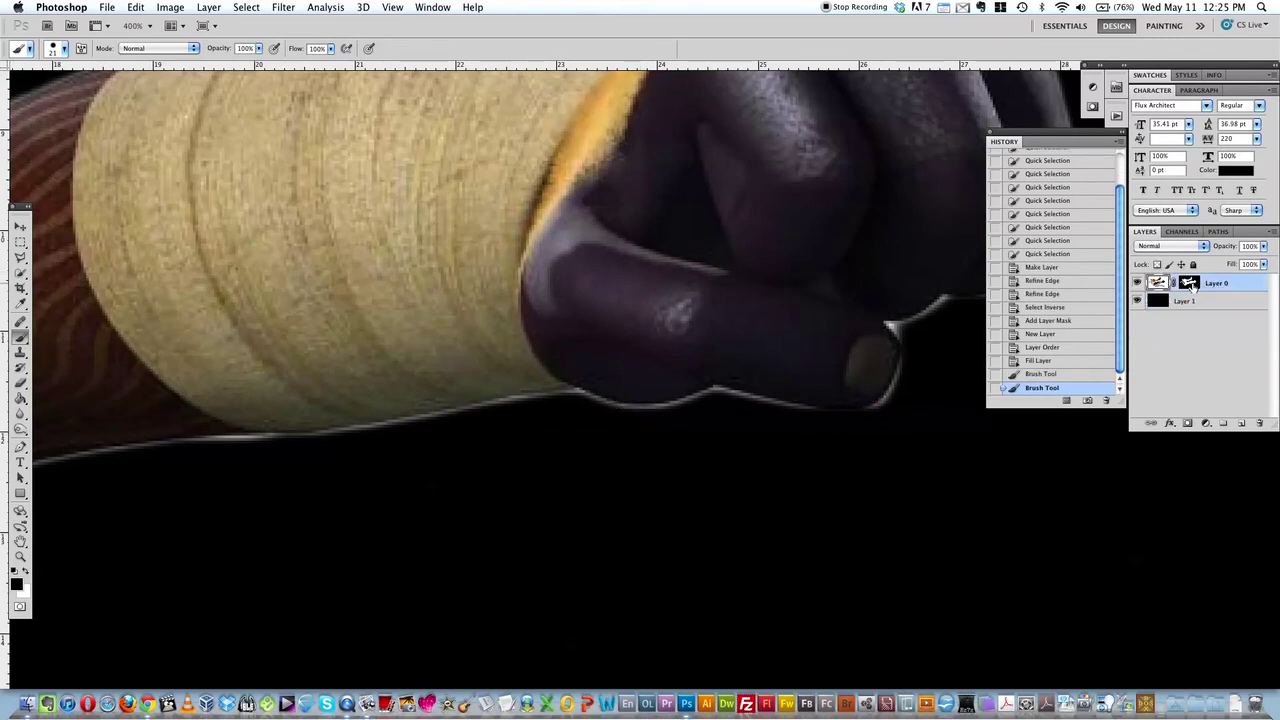
{"action": "mouse_move", "coordinate": [589, 426]}
{"action": "left_mouse_down"}
{"action": "mouse_move", "coordinate": [571, 420]}
{"action": "mouse_move", "coordinate": [614, 431]}
{"action": "mouse_move", "coordinate": [694, 421]}
{"action": "left_mouse_up"}
{"action": "mouse_move", "coordinate": [200, 466]}
{"action": "left_mouse_down"}
{"action": "mouse_move", "coordinate": [260, 460]}
{"action": "mouse_move", "coordinate": [209, 466]}
{"action": "mouse_move", "coordinate": [244, 456]}
{"action": "left_mouse_up"}
- Paint out the white fringe under the arm, then paint white to restore fur near the armband
{"action": "key", "text": "super+0"}
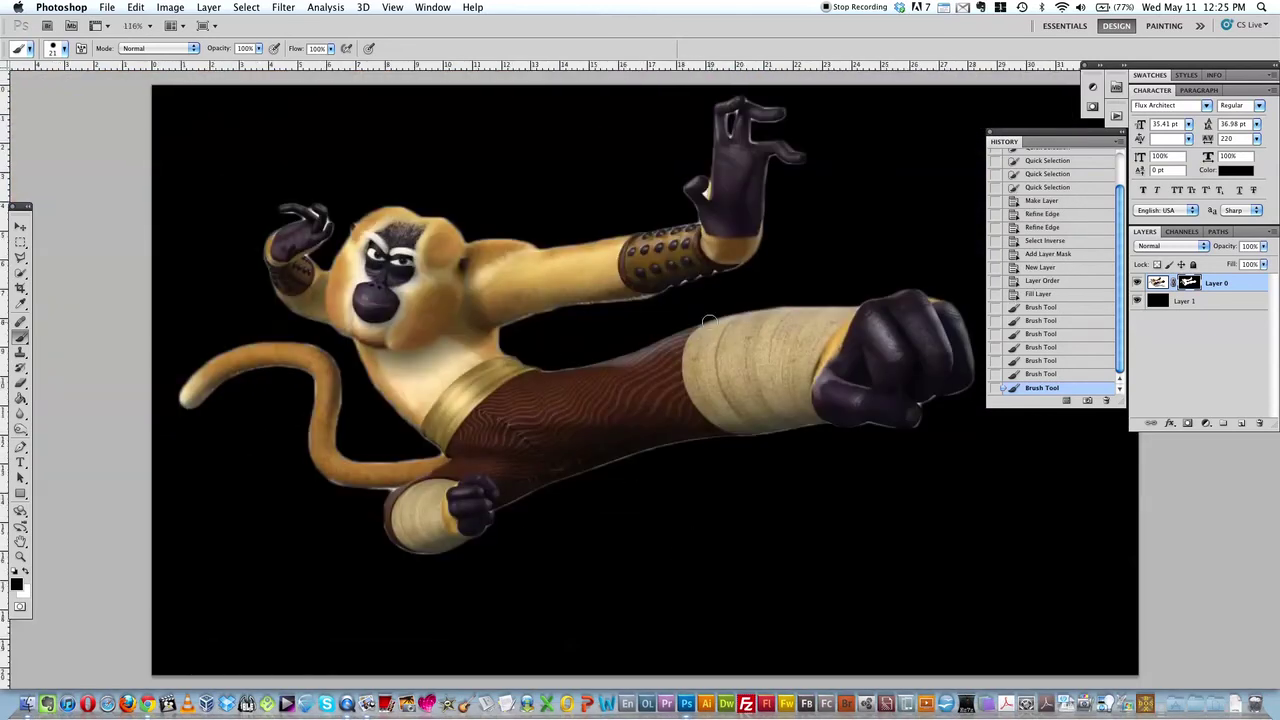
{"action": "scroll", "coordinate": [533, 328], "scroll_direction": "up", "scroll_amount": 5}
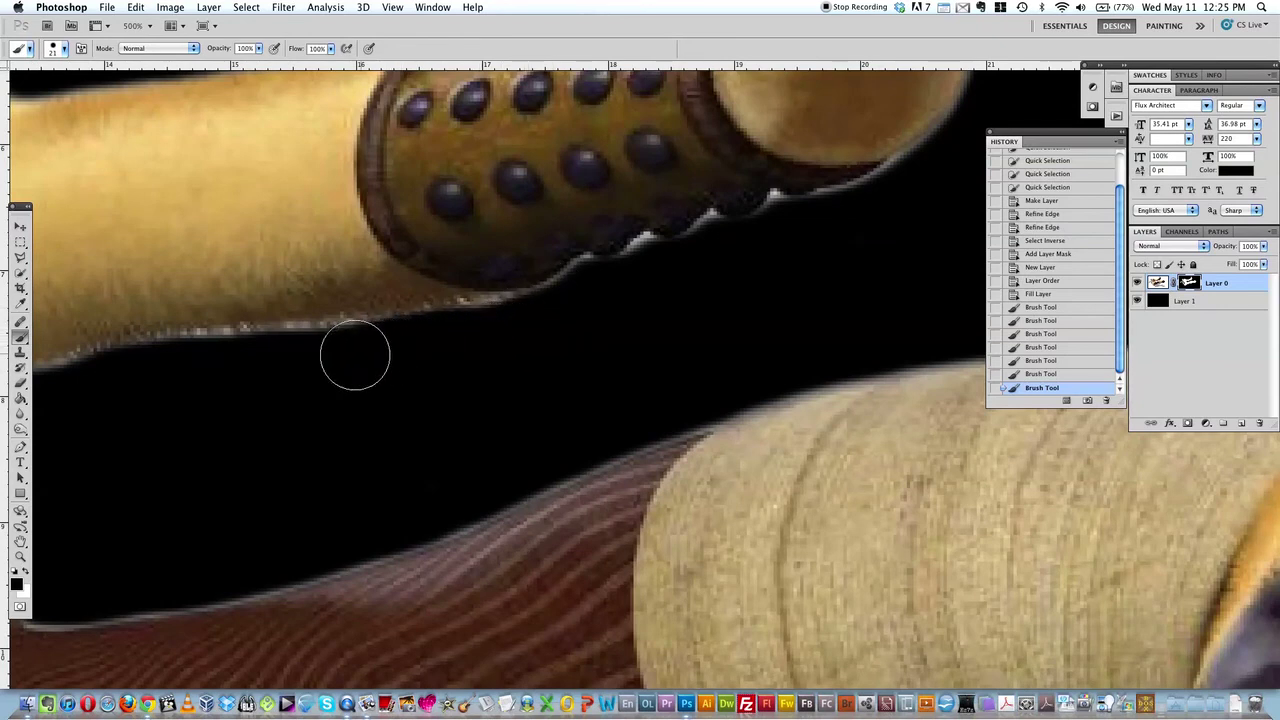
{"action": "mouse_move", "coordinate": [342, 356]}
{"action": "left_mouse_down"}
{"action": "mouse_move", "coordinate": [191, 364]}
{"action": "mouse_move", "coordinate": [191, 431]}
{"action": "left_mouse_up"}
{"action": "key", "text": "x"}
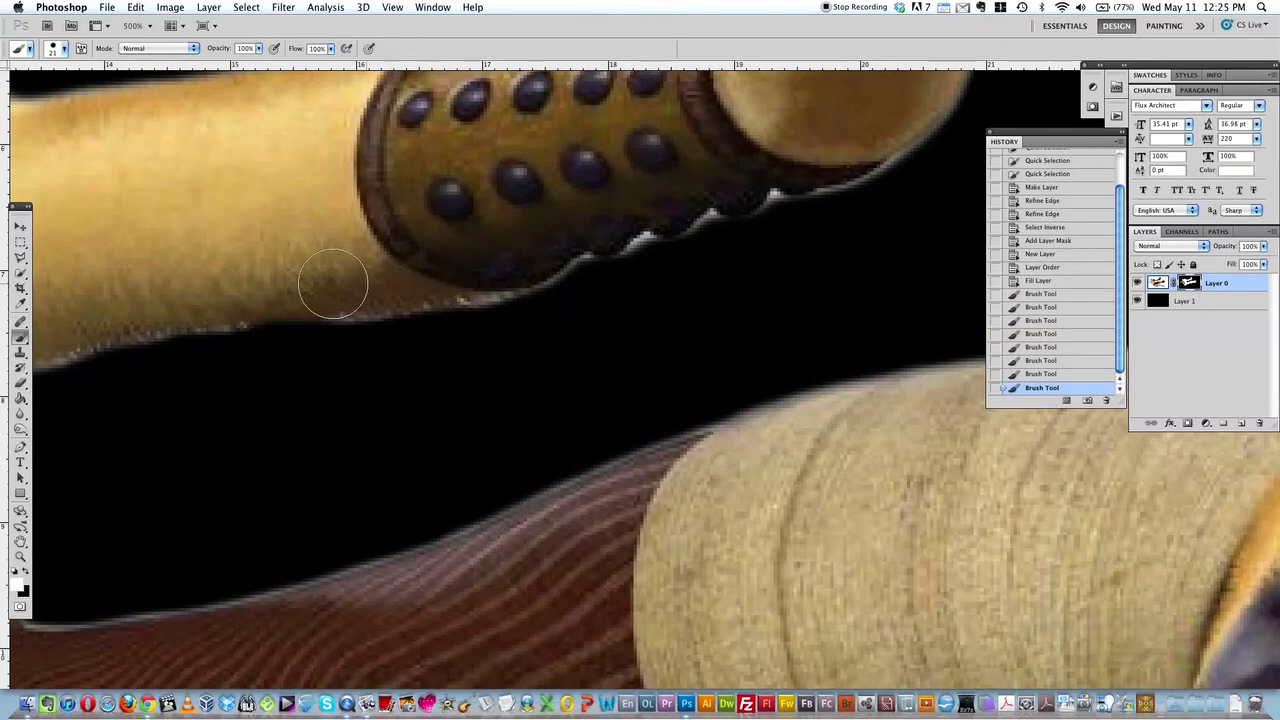
{"action": "mouse_move", "coordinate": [320, 289]}
{"action": "left_mouse_down"}
{"action": "mouse_move", "coordinate": [238, 292]}
{"action": "mouse_move", "coordinate": [306, 286]}
{"action": "left_mouse_up"}
- Zoom in on the lower leg wrap and paint the mask along its edge
{"action": "left_click", "coordinate": [306, 286]}
{"action": "left_click", "coordinate": [474, 404], "text": "alt"}
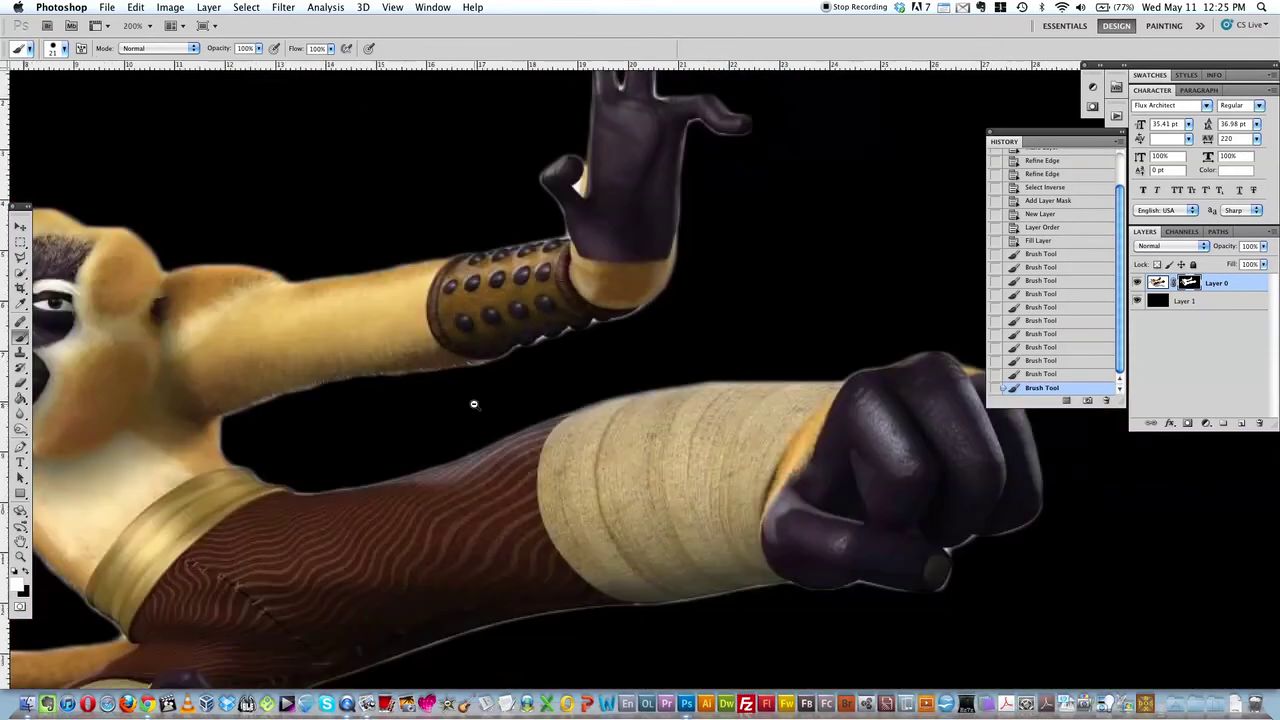
{"action": "left_click", "coordinate": [474, 404], "text": "alt"}
{"action": "left_click", "coordinate": [452, 485], "text": "super"}
{"action": "left_click", "coordinate": [450, 487], "text": "super"}
{"action": "left_click", "coordinate": [452, 490], "text": "super"}
{"action": "left_click", "coordinate": [452, 492], "text": "super"}
{"action": "mouse_move", "coordinate": [449, 543]}
{"action": "left_mouse_down"}
{"action": "mouse_move", "coordinate": [429, 557]}
{"action": "mouse_move", "coordinate": [452, 525]}
{"action": "left_mouse_up"}
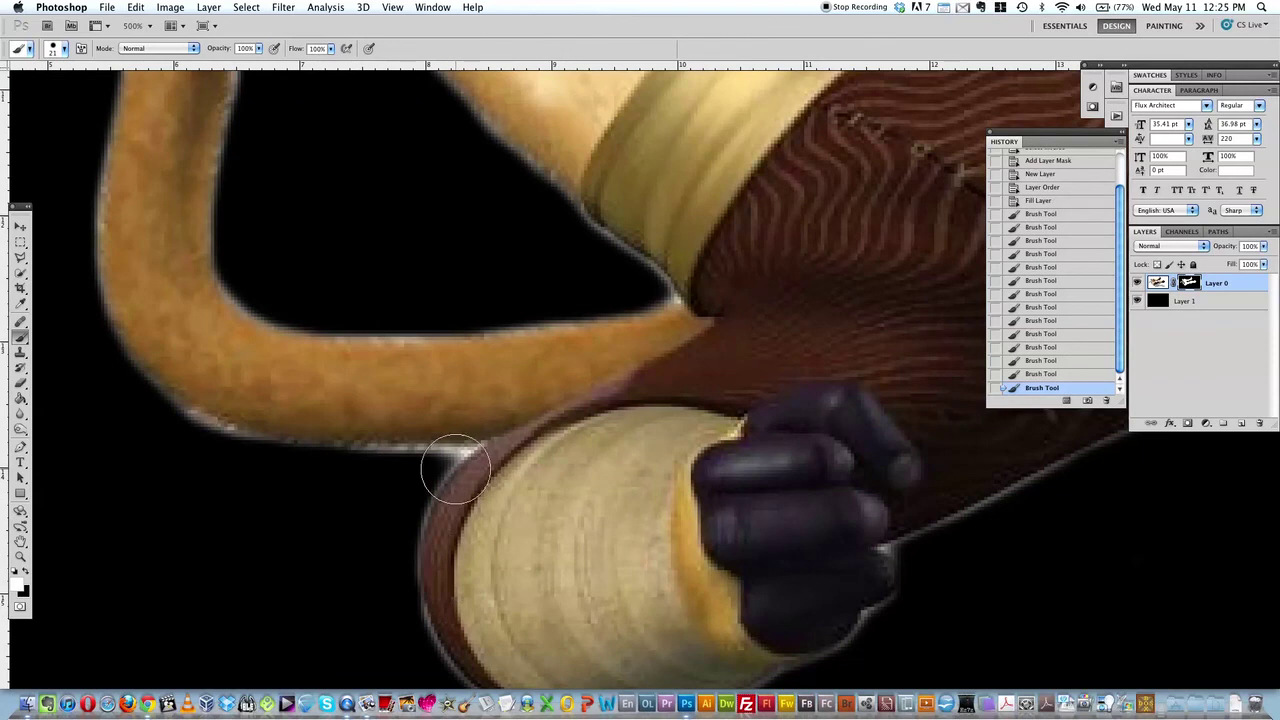
- Lasso the leftover patch beside the lower leg wrap and fill it black on the mask
{"action": "key", "text": "l"}
{"action": "left_click_drag", "start_coordinate": [408, 450], "coordinate": [467, 443]}
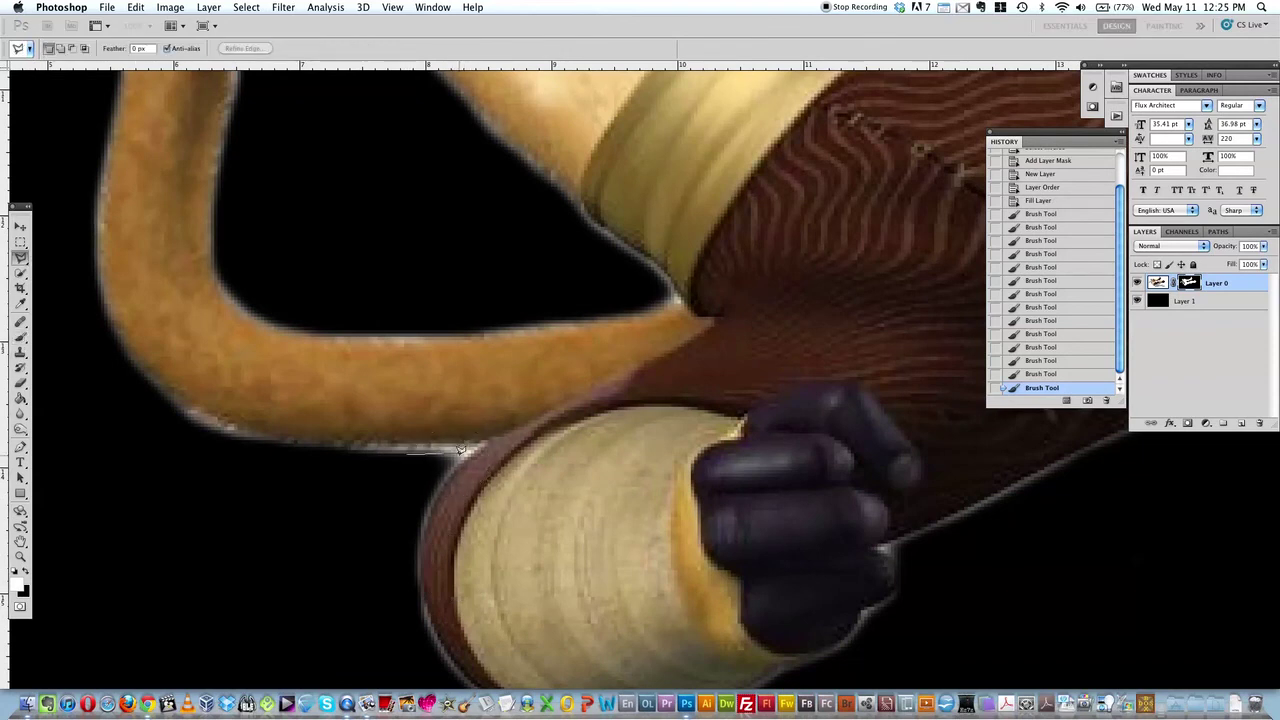
{"action": "left_click_drag", "start_coordinate": [367, 444], "coordinate": [395, 441]}
{"action": "double_click", "coordinate": [358, 495]}
{"action": "key", "text": "alt+BackSpace"}
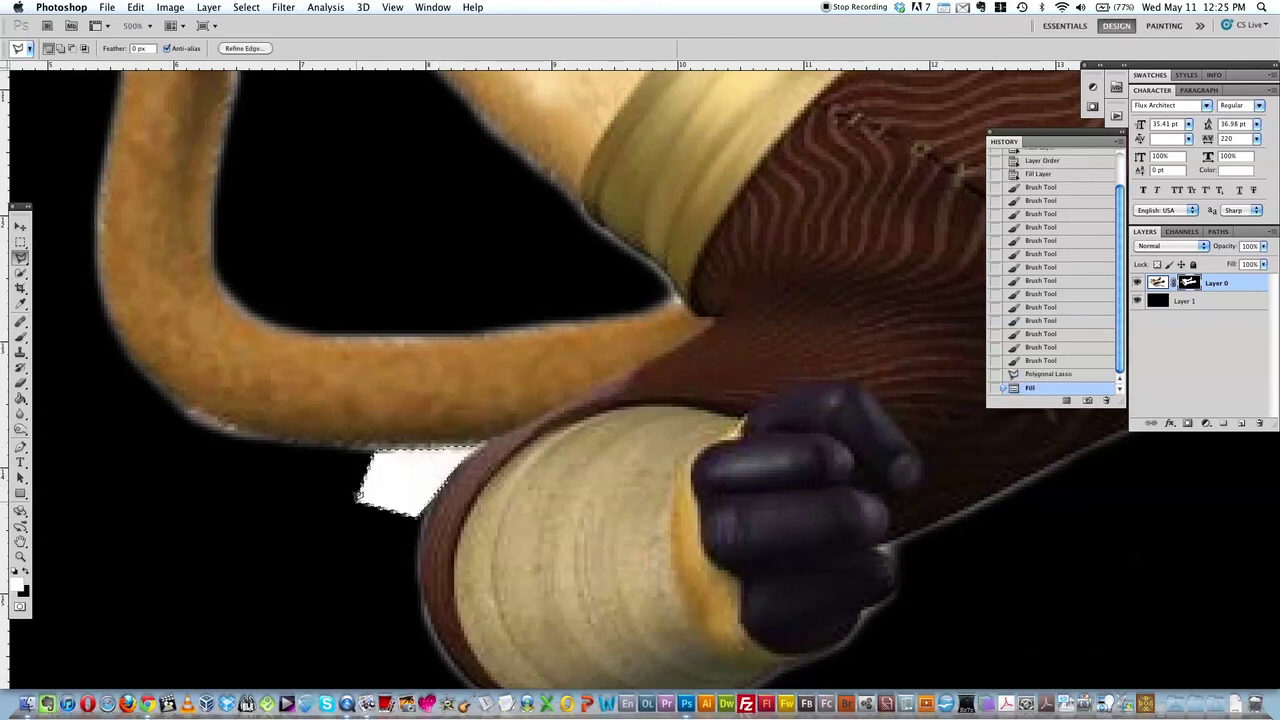
{"action": "key", "text": "ctrl+z"}
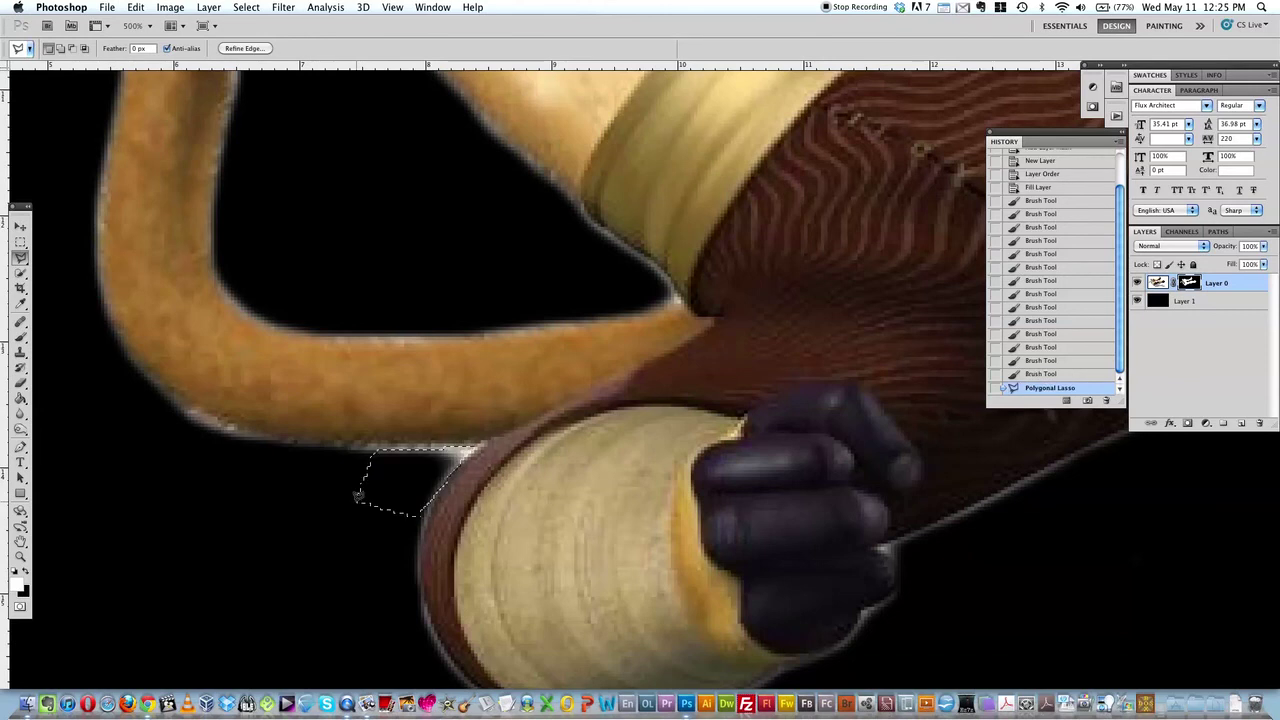
{"action": "key", "text": "alt+BackSpace"}
{"action": "key", "text": "ctrl+d"}
- Lasso the gap between the raised glove's thumb and fingers and fill it black on the mask
{"action": "left_click", "coordinate": [612, 451], "text": "ctrl+alt"}
{"action": "key", "text": "ctrl+0"}
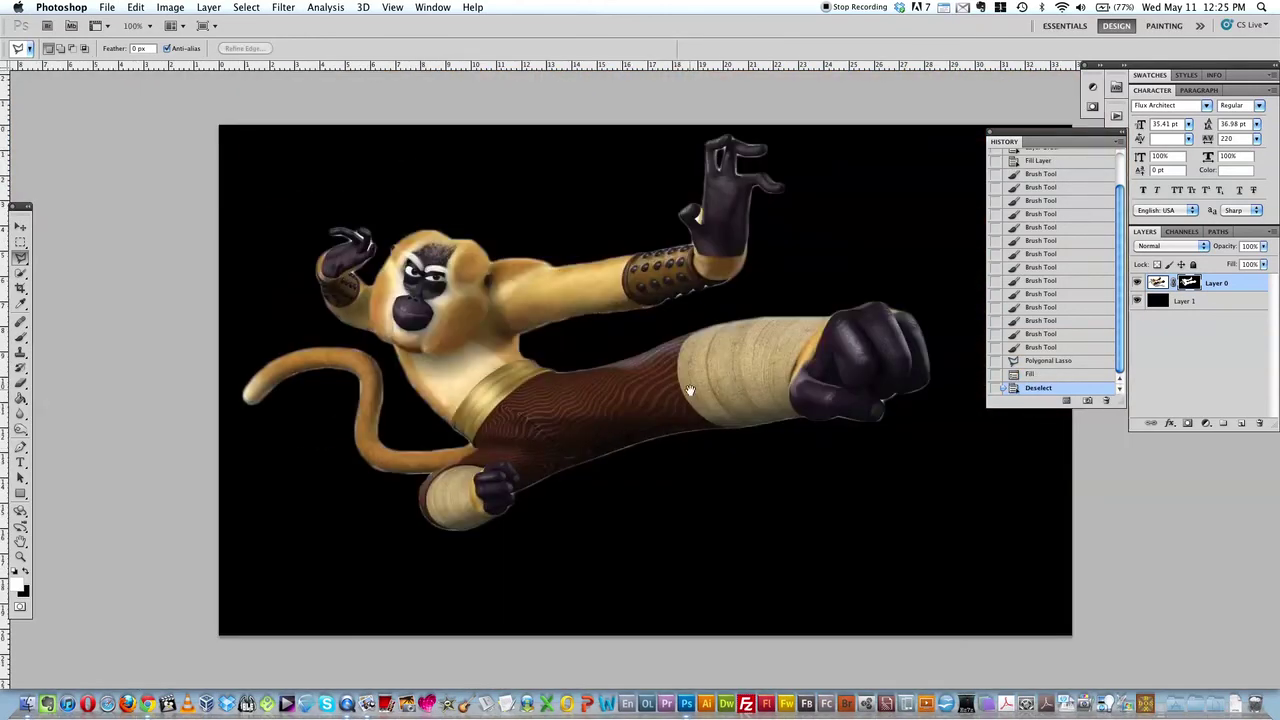
{"action": "left_click", "coordinate": [661, 207], "text": "ctrl"}
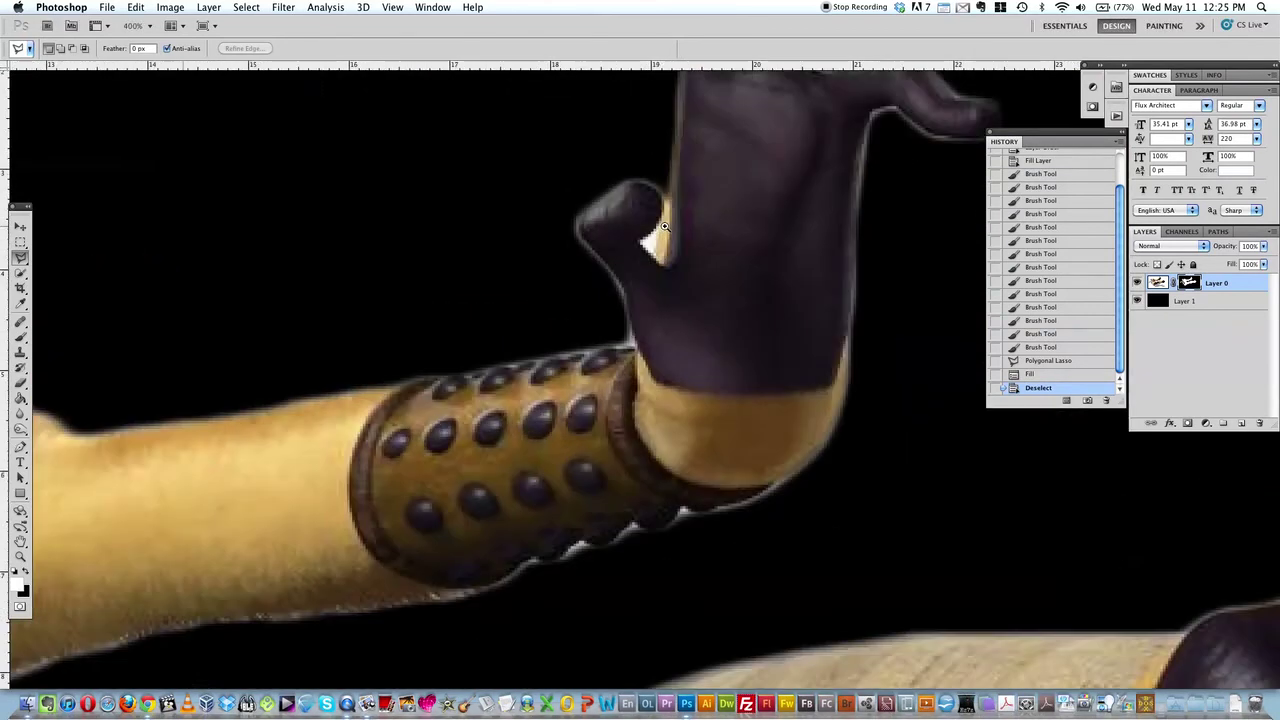
{"action": "left_click", "coordinate": [672, 99]}
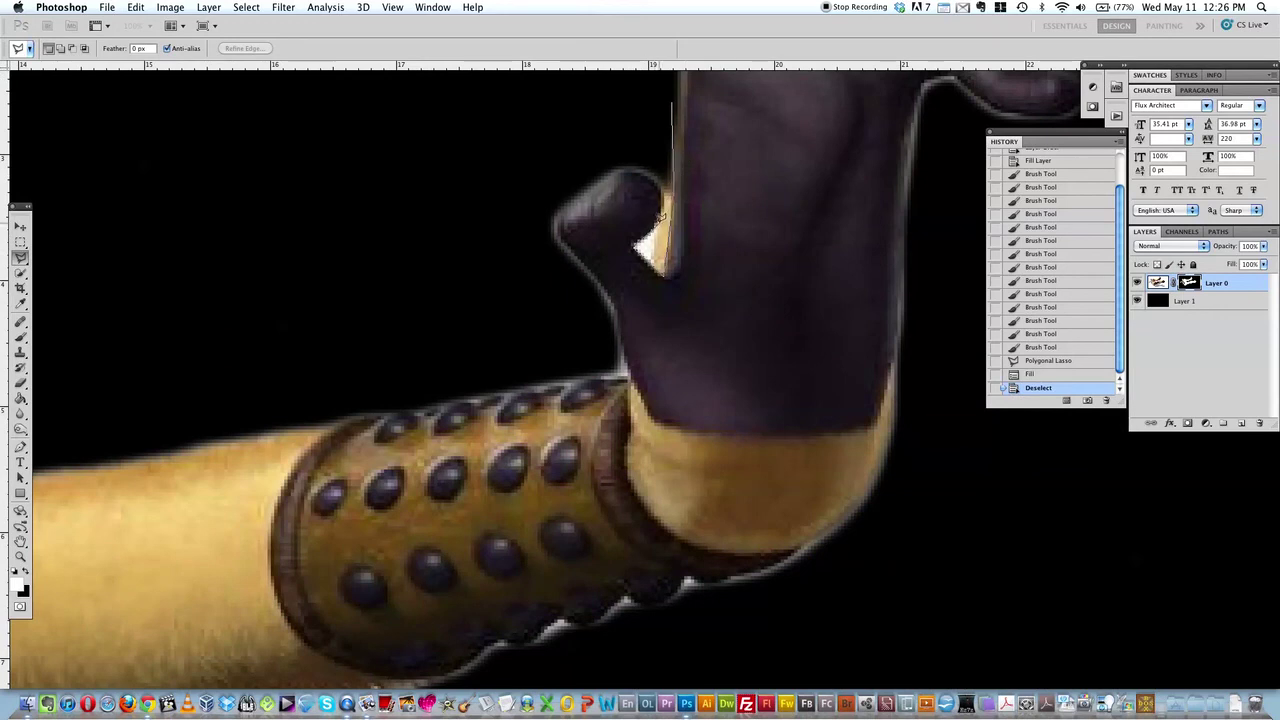
{"action": "left_click", "coordinate": [648, 142]}
{"action": "left_click", "coordinate": [672, 85]}
{"action": "double_click", "coordinate": [673, 101]}
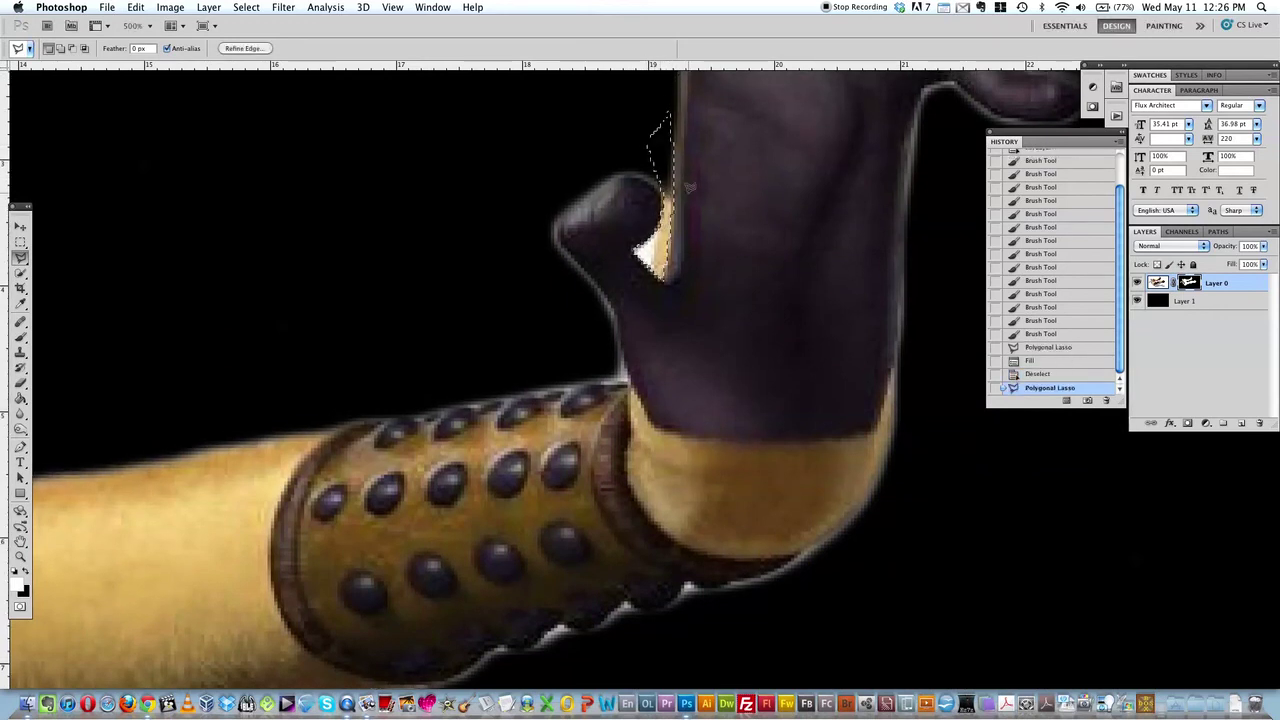
{"action": "key", "text": "alt+BackSpace"}
{"action": "key", "text": "super+d"}
{"action": "key", "text": "super+alt+0"}
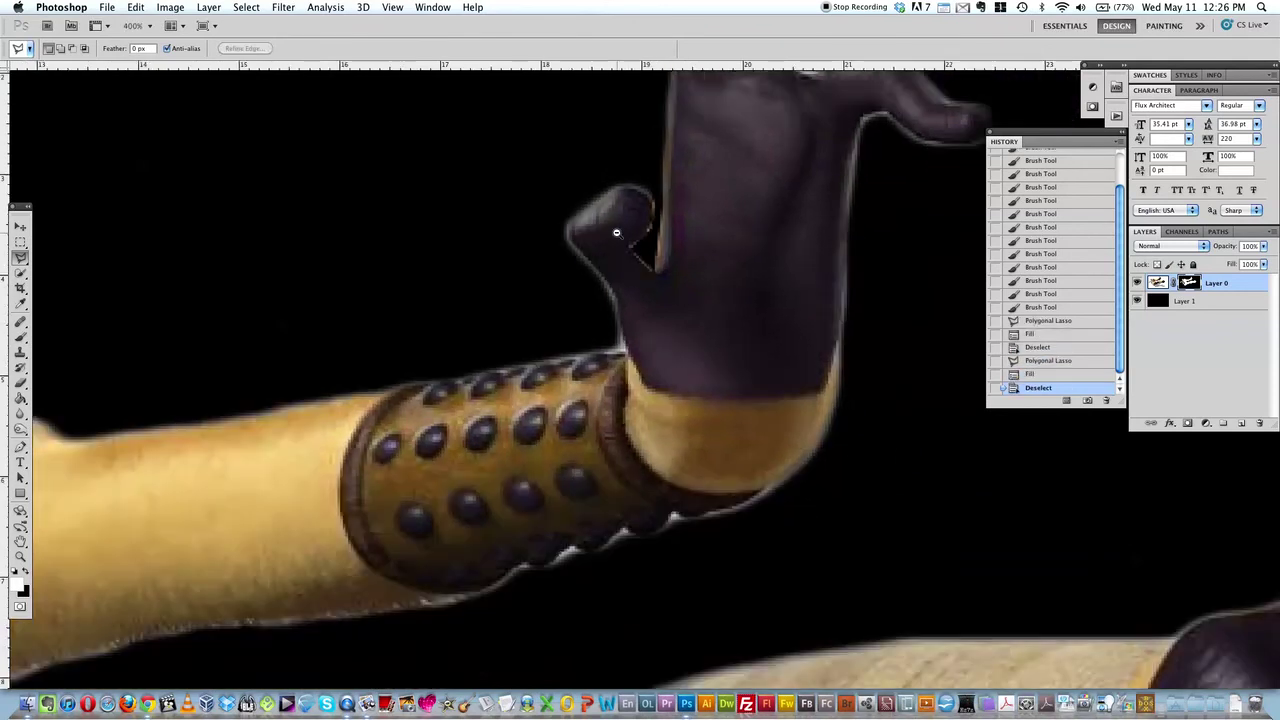